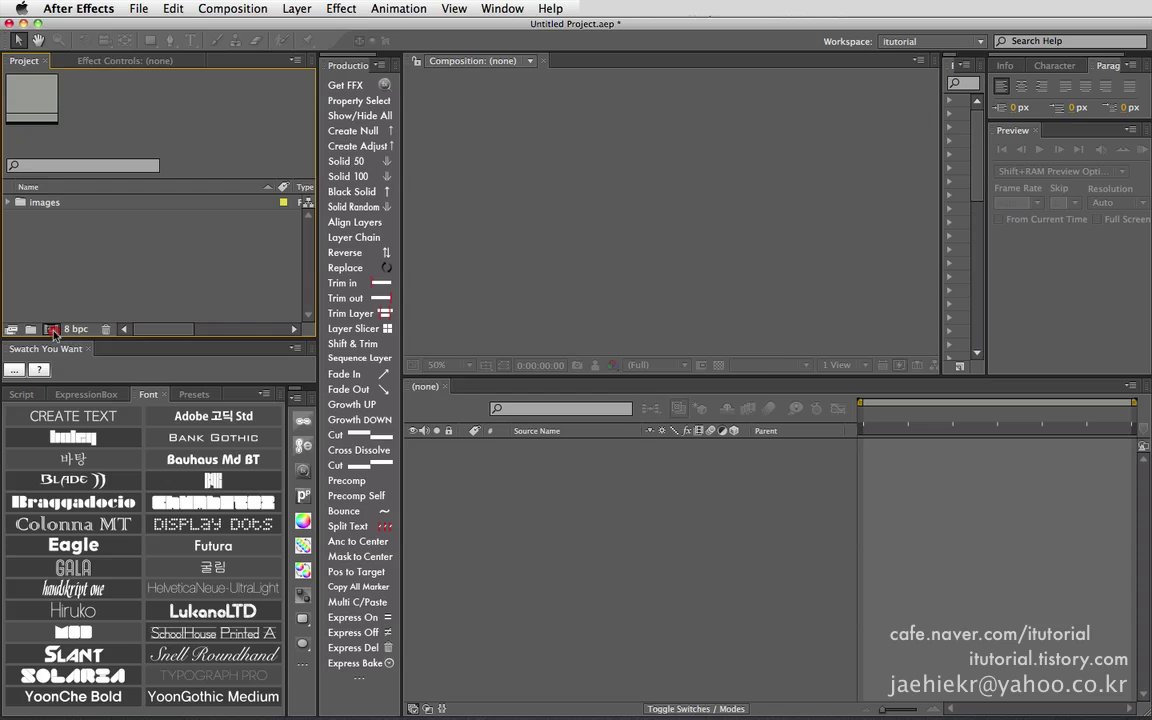
# Create a new 872 x 486 composition lasting 10 seconds and add a 100-pixel solid to it
pyautogui.click(52, 330)
pyautogui.click(720, 472)
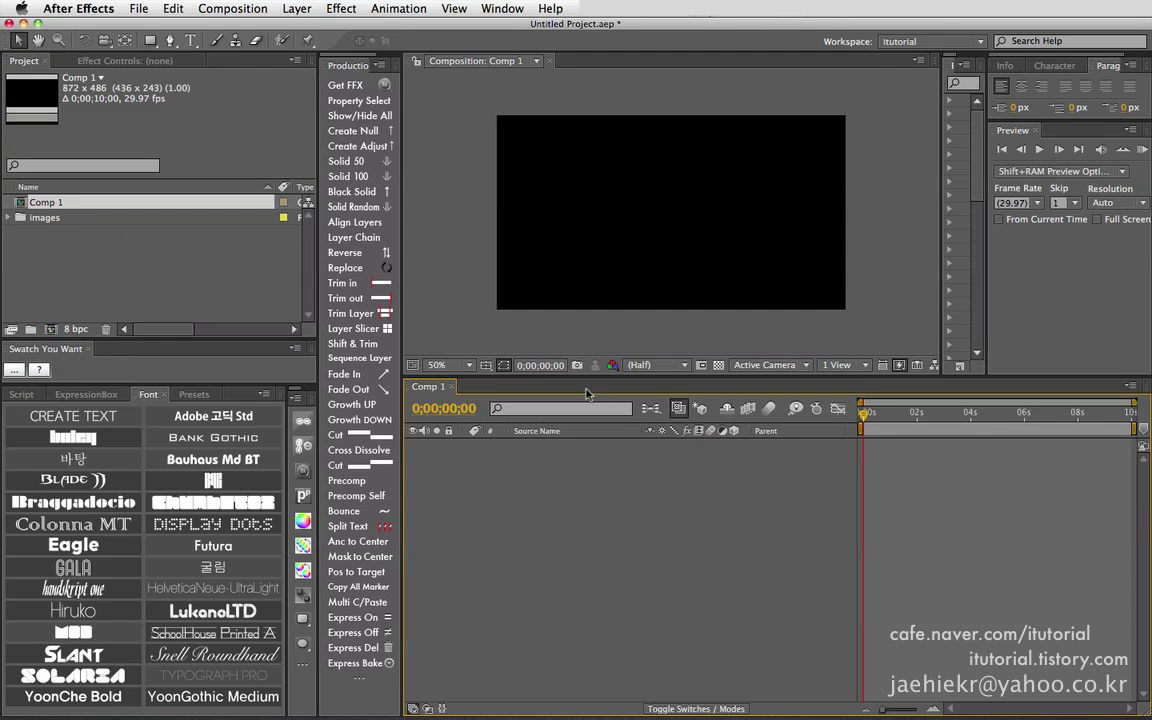
pyautogui.click(489, 463)
pyautogui.click(346, 161)
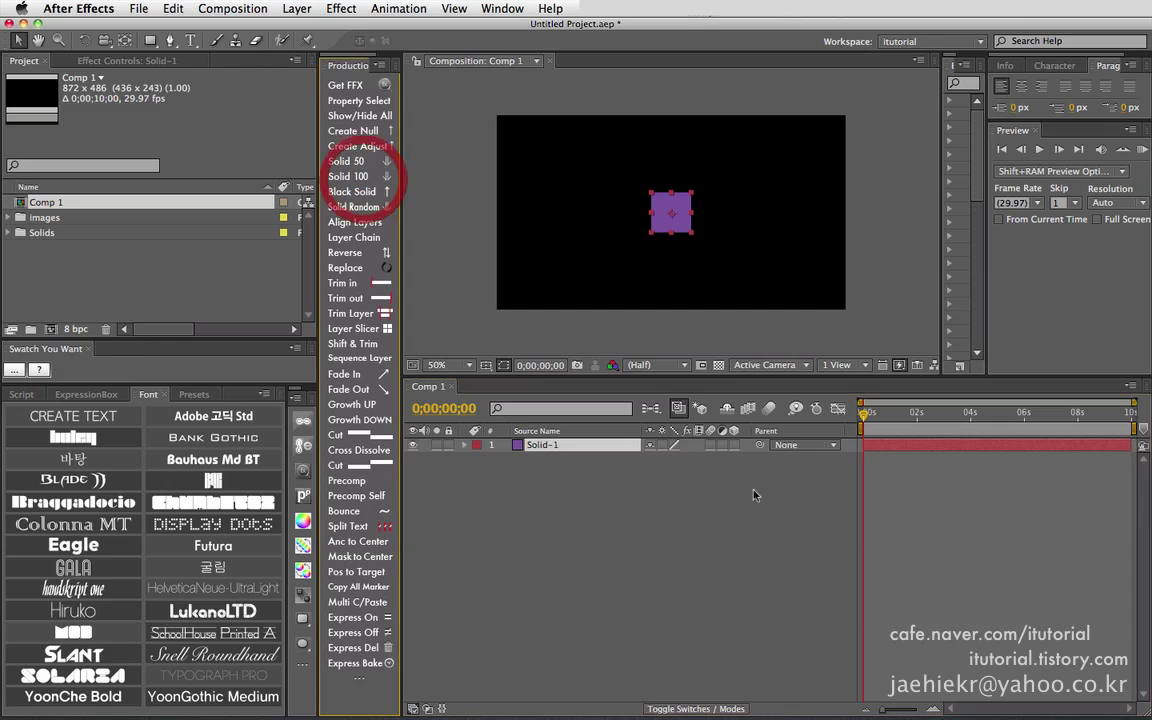
pyautogui.click(555, 446)
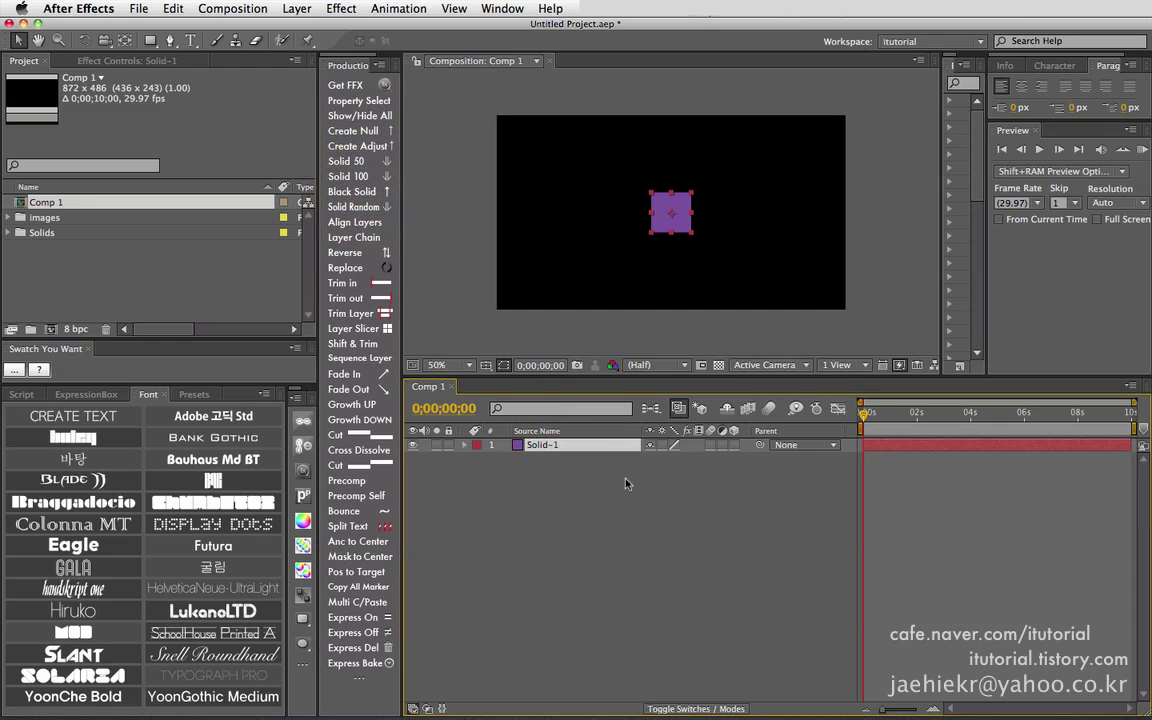
# Enable keyframing for the solid's Position, Scale and Rotation at the start of the composition
pyautogui.click(464, 445)
pyautogui.click(478, 458)
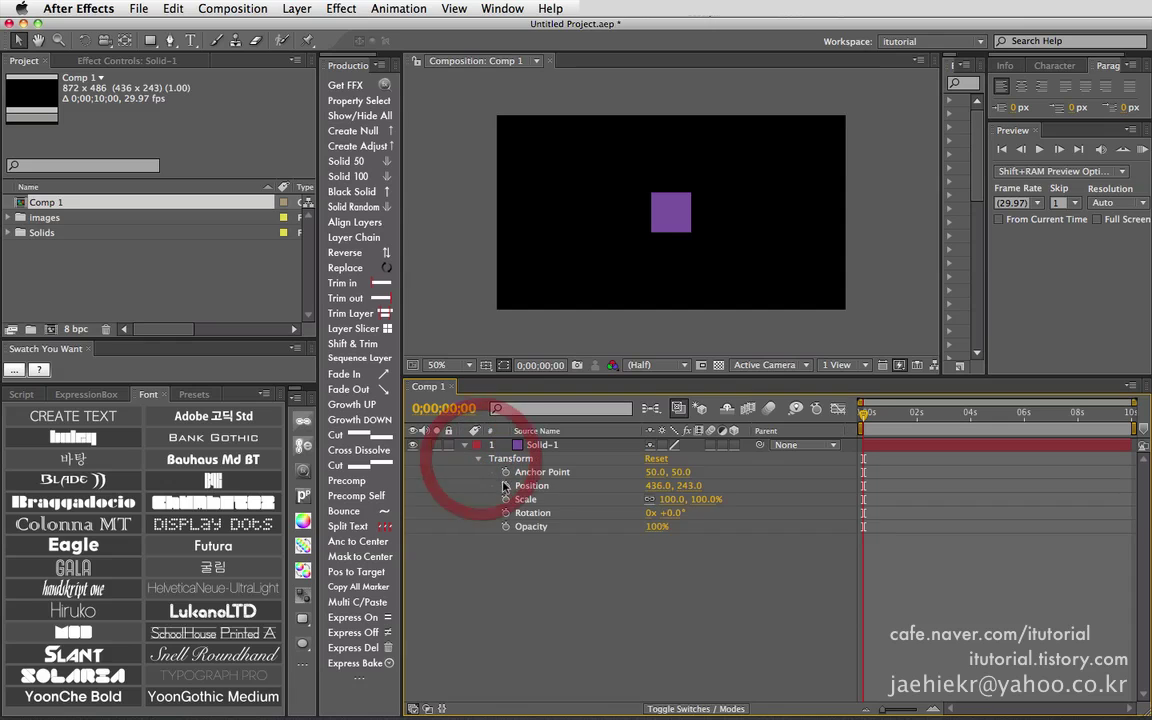
pyautogui.click(505, 485)
pyautogui.click(505, 499)
pyautogui.click(505, 512)
# At about 2 seconds, keyframe the solid's Position up and to the left, along with new Scale and Rotation values
pyautogui.click(926, 410)
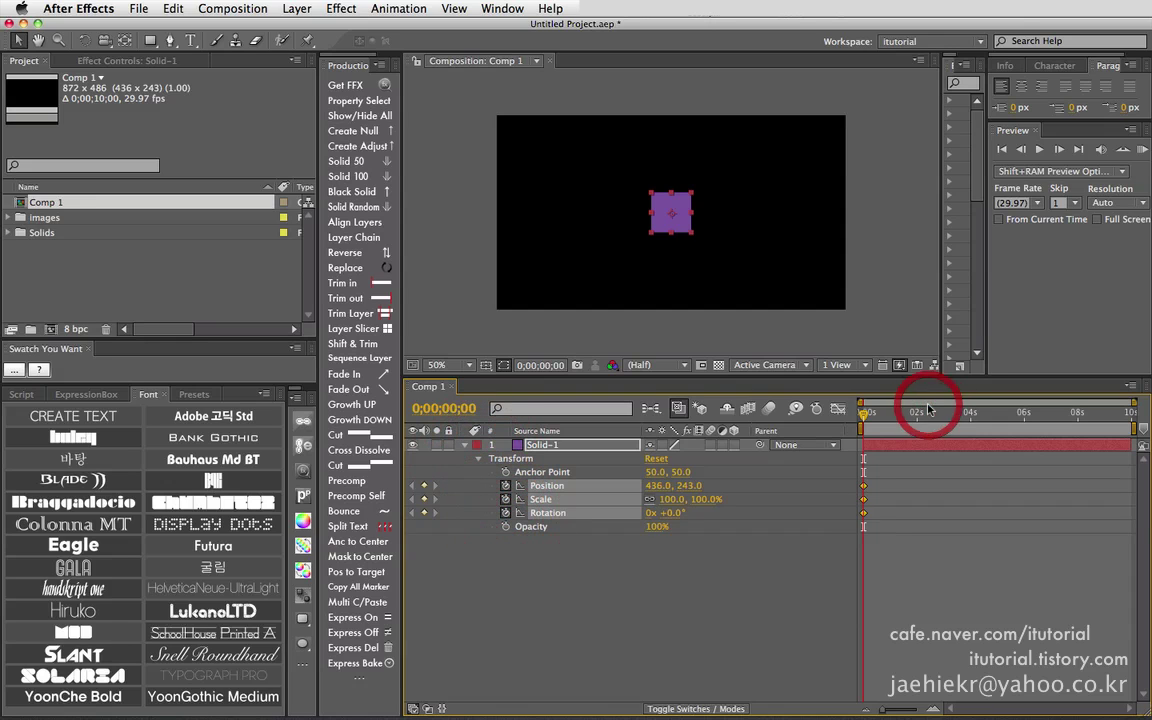
pyautogui.moveTo(893, 418); pyautogui.dragTo(916, 412)
pyautogui.moveTo(665, 212); pyautogui.dragTo(578, 190)
pyautogui.moveTo(676, 505)
pyautogui.mouseDown()
pyautogui.moveTo(653, 502)
pyautogui.moveTo(697, 513)
pyautogui.mouseUp()
pyautogui.moveTo(943, 413); pyautogui.dragTo(842, 418)
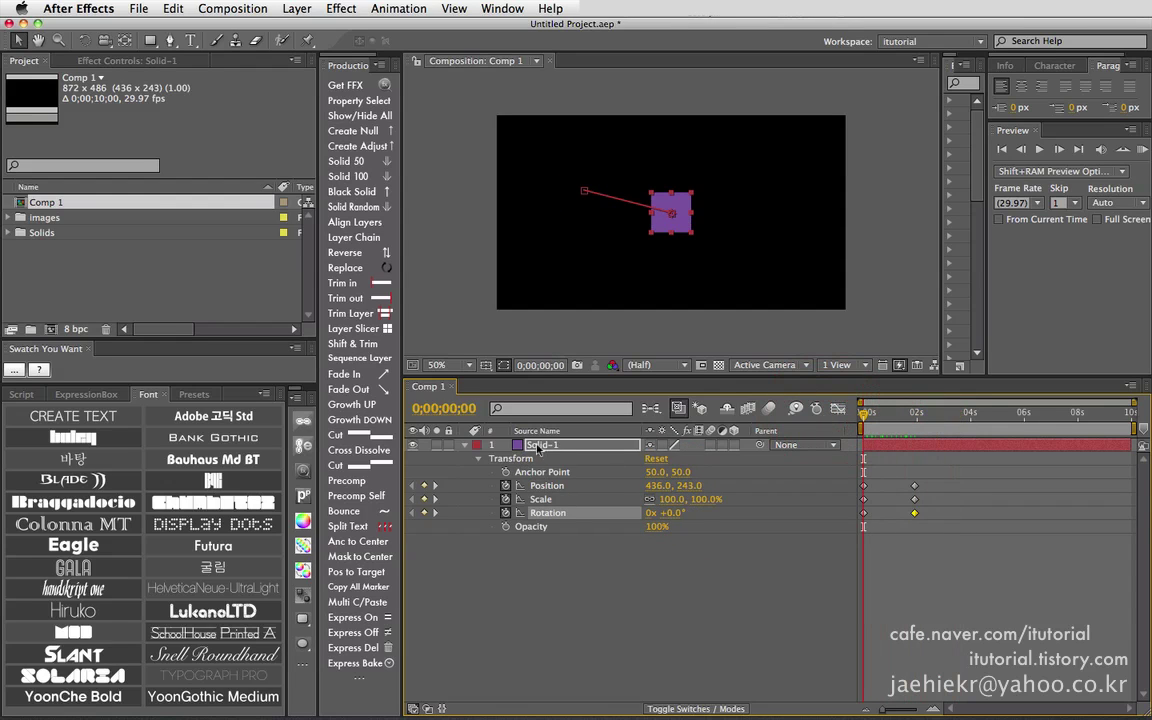
# Try replacing the animated solid with cafefiles-2.naver.net.jpeg from the images folder, and undo the replacement
pyautogui.click(478, 444)
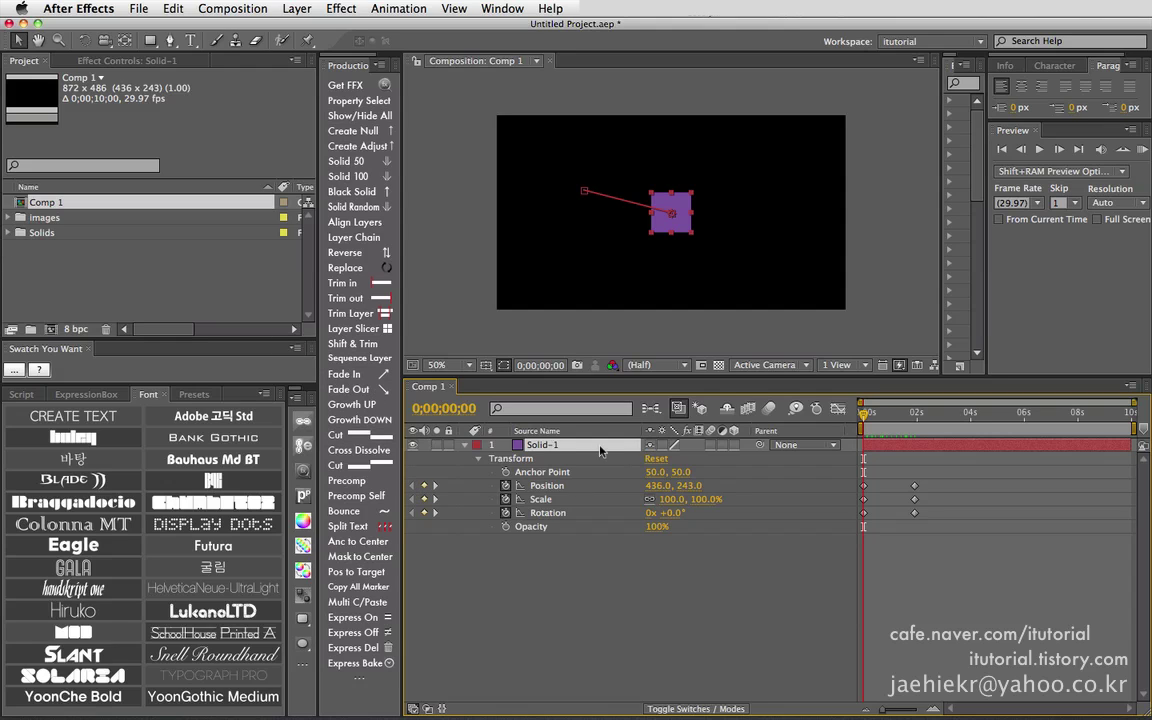
pyautogui.click(490, 432)
pyautogui.click(7, 218)
pyautogui.click(77, 217)
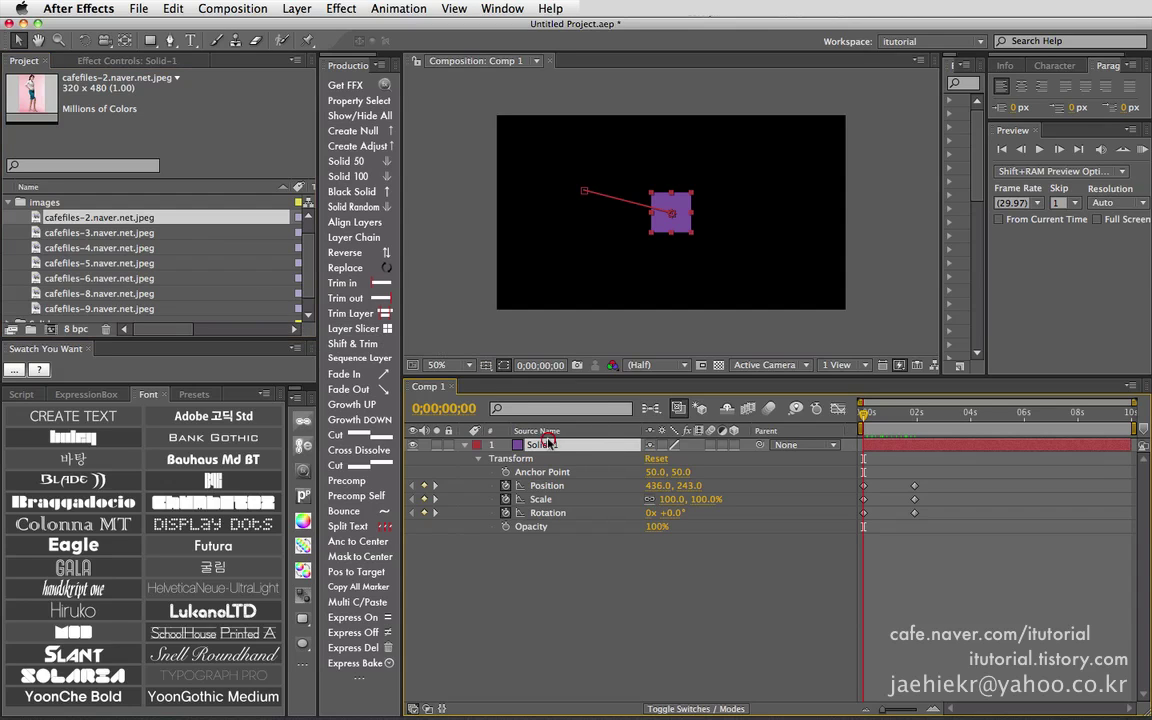
pyautogui.click(80, 218)
pyautogui.moveTo(75, 218); pyautogui.dragTo(480, 444)
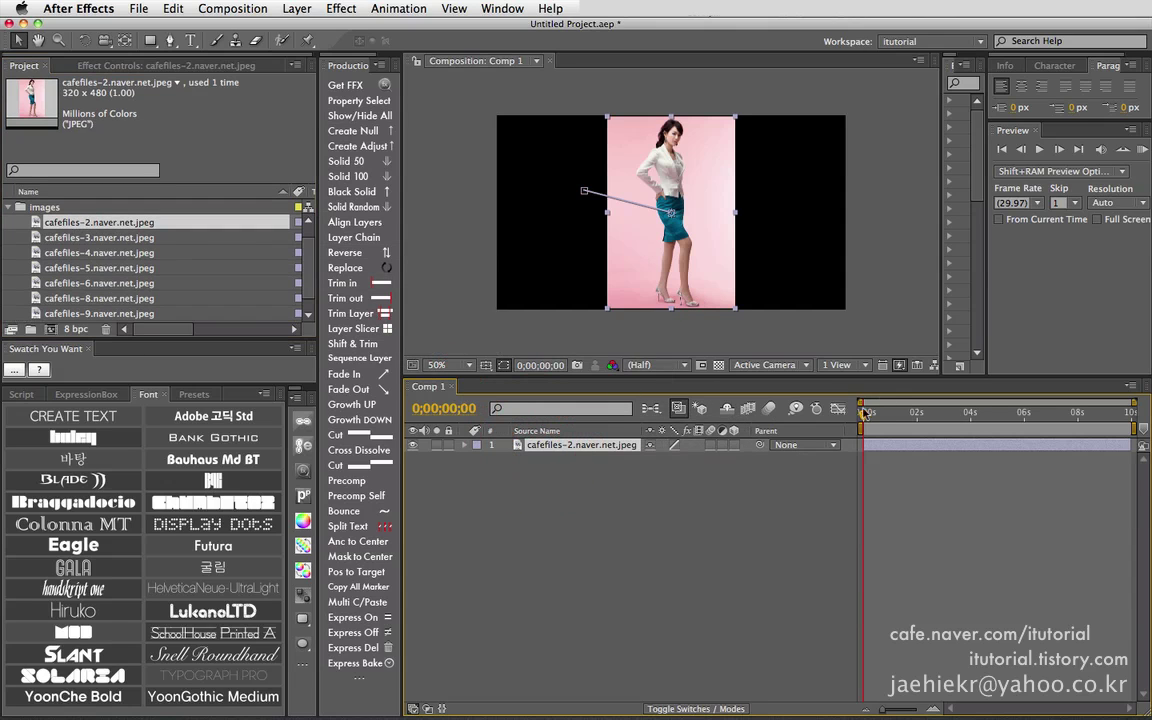
pyautogui.moveTo(865, 415)
pyautogui.mouseDown()
pyautogui.moveTo(913, 415)
pyautogui.moveTo(843, 418)
pyautogui.mouseUp()
pyautogui.press('super+z')
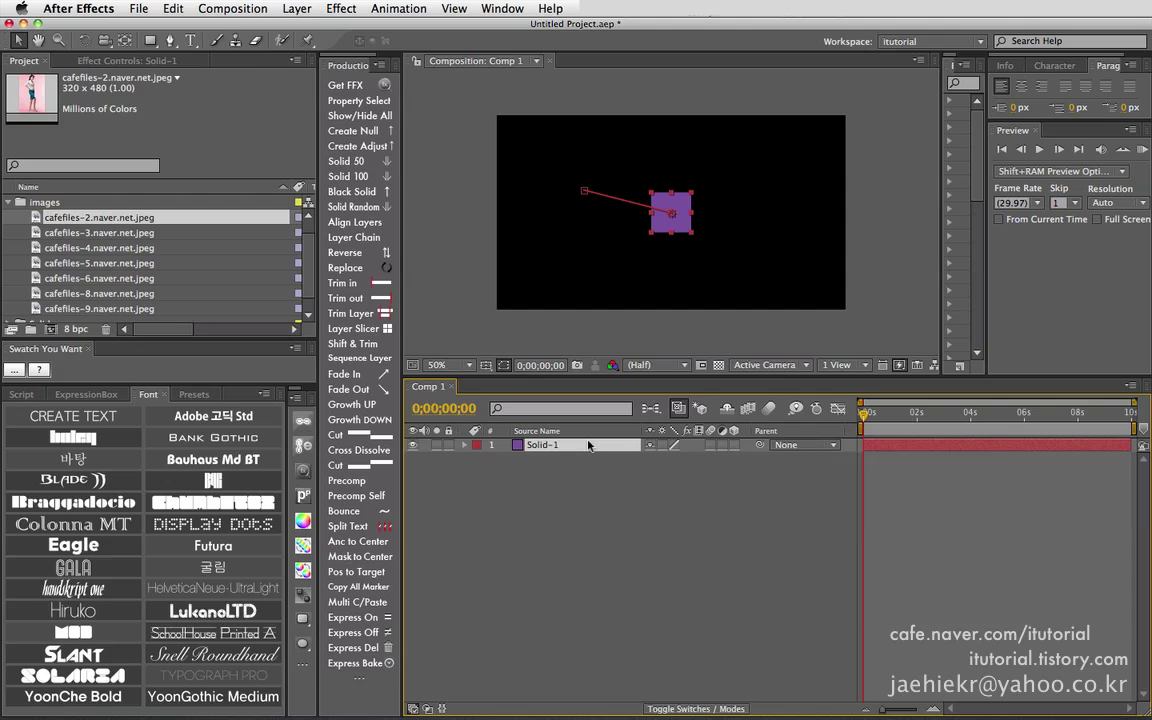
# Duplicate the animated solid layer four times
pyautogui.click(553, 479)
pyautogui.click(545, 446)
pyautogui.press('super+d')
pyautogui.press('super+d')
pyautogui.press('super+d')
pyautogui.press('super+d')
pyautogui.click(496, 458)
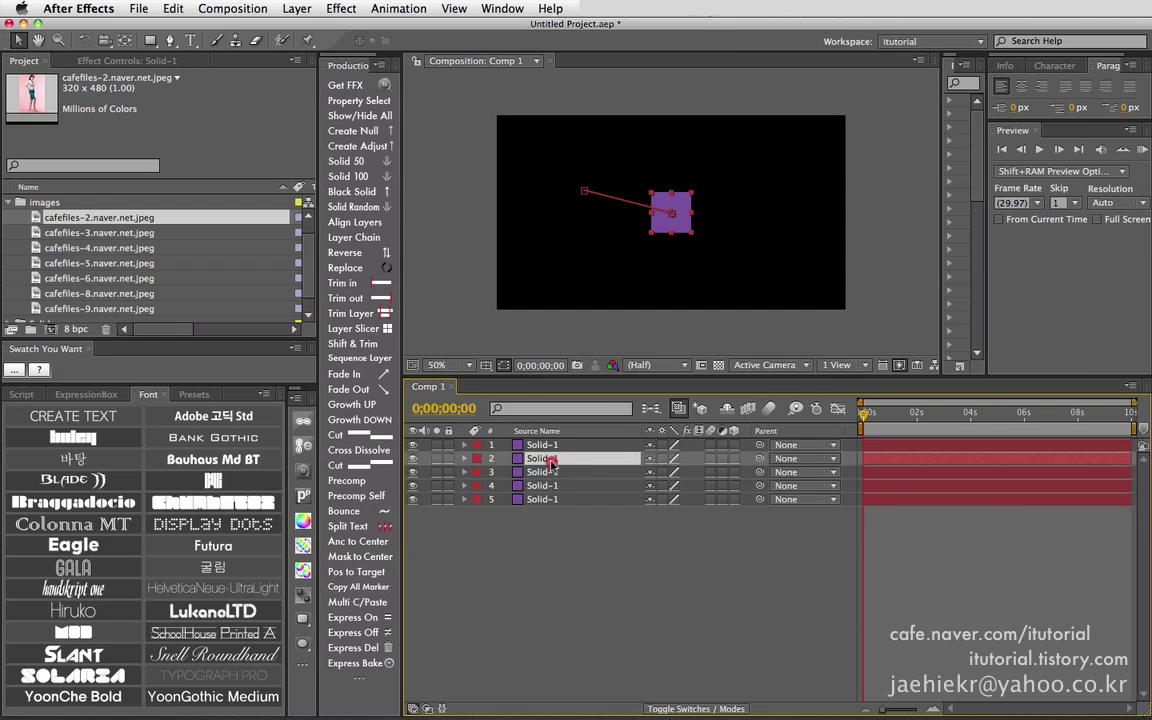
pyautogui.click(125, 232)
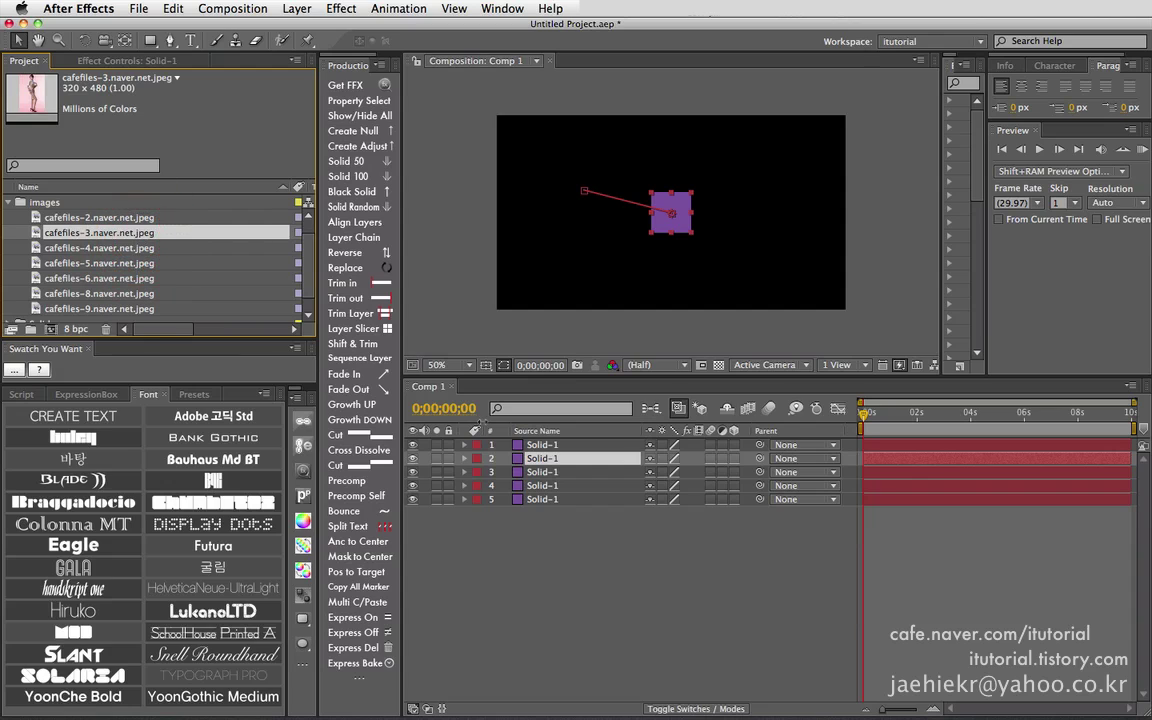
pyautogui.click(488, 444)
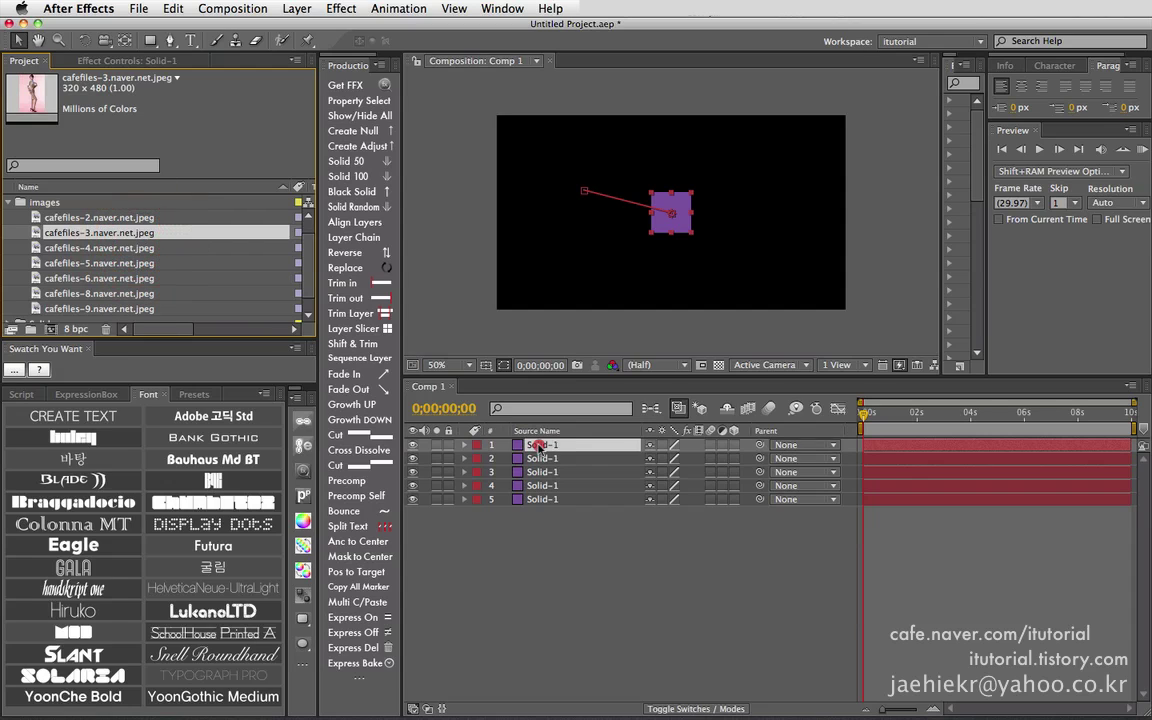
pyautogui.click(124, 217)
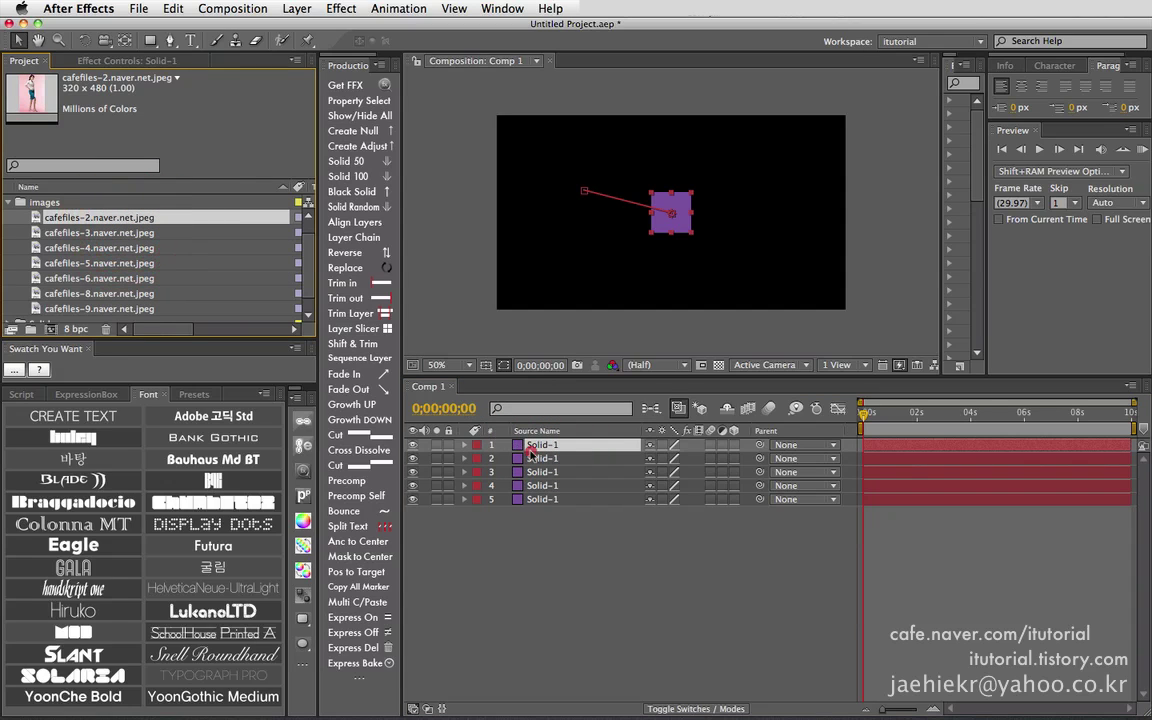
pyautogui.click(530, 455)
pyautogui.click(110, 233)
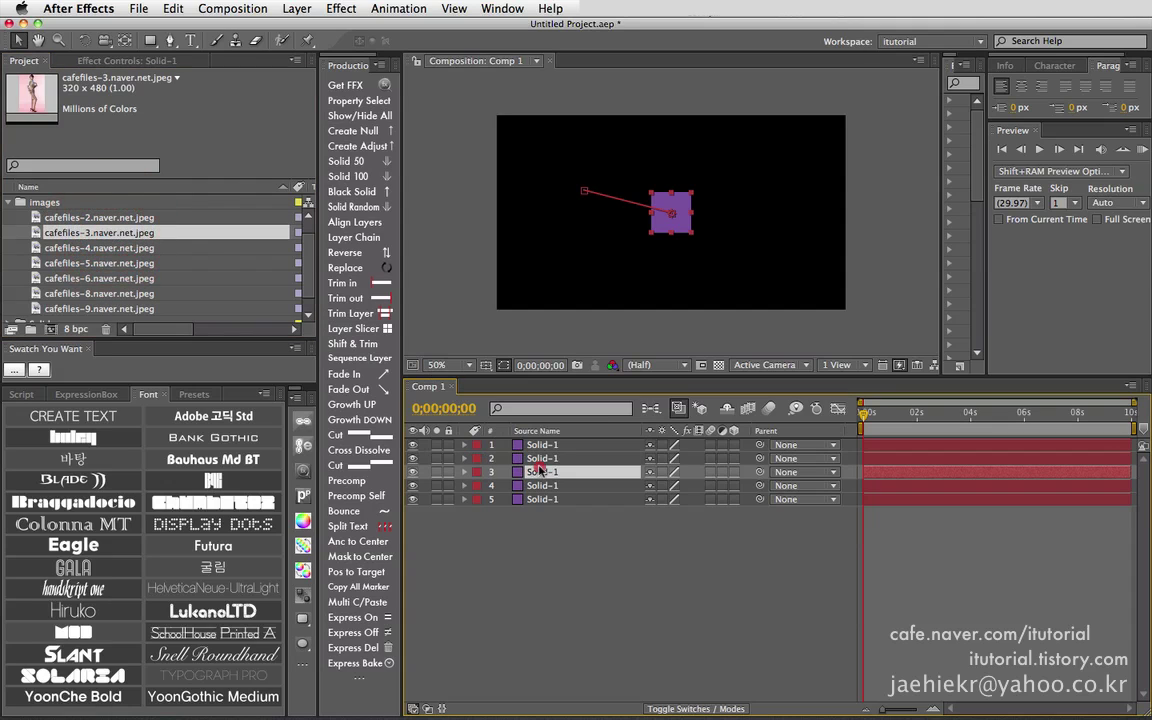
pyautogui.click(485, 471)
pyautogui.click(120, 247)
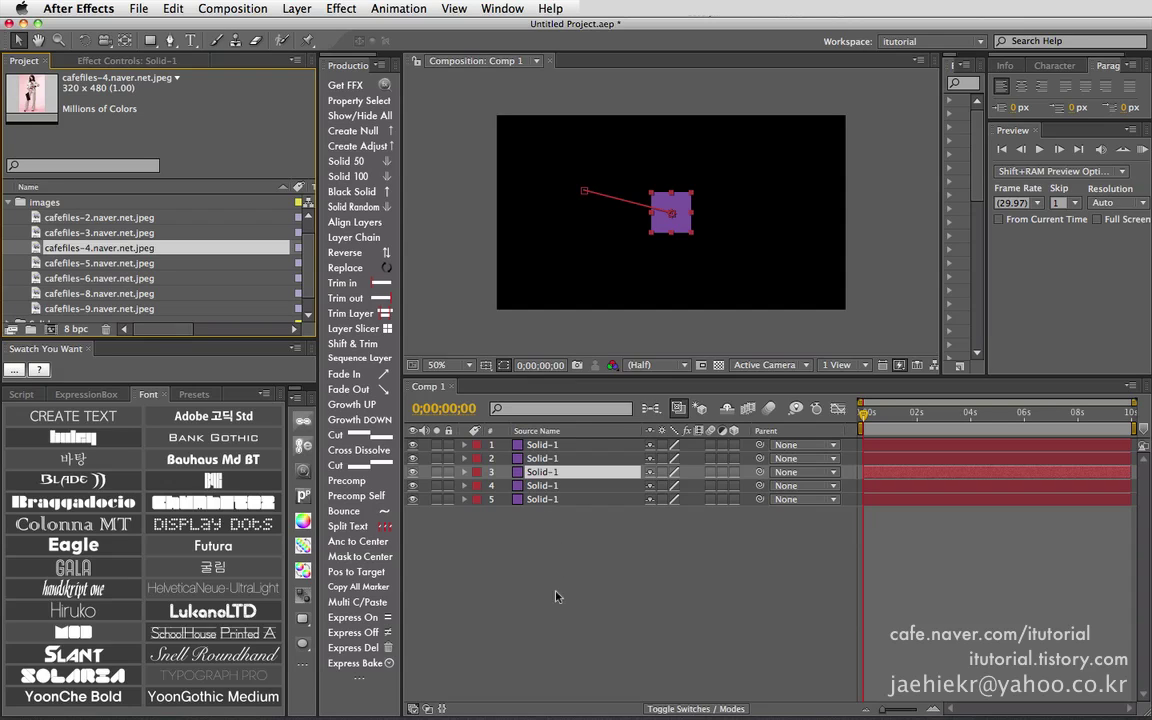
# Try replacing all five solid layers with cafefiles-4.naver.net.jpeg and moving the images apart in the composition
pyautogui.click(367, 389)
pyautogui.moveTo(560, 528); pyautogui.dragTo(546, 458)
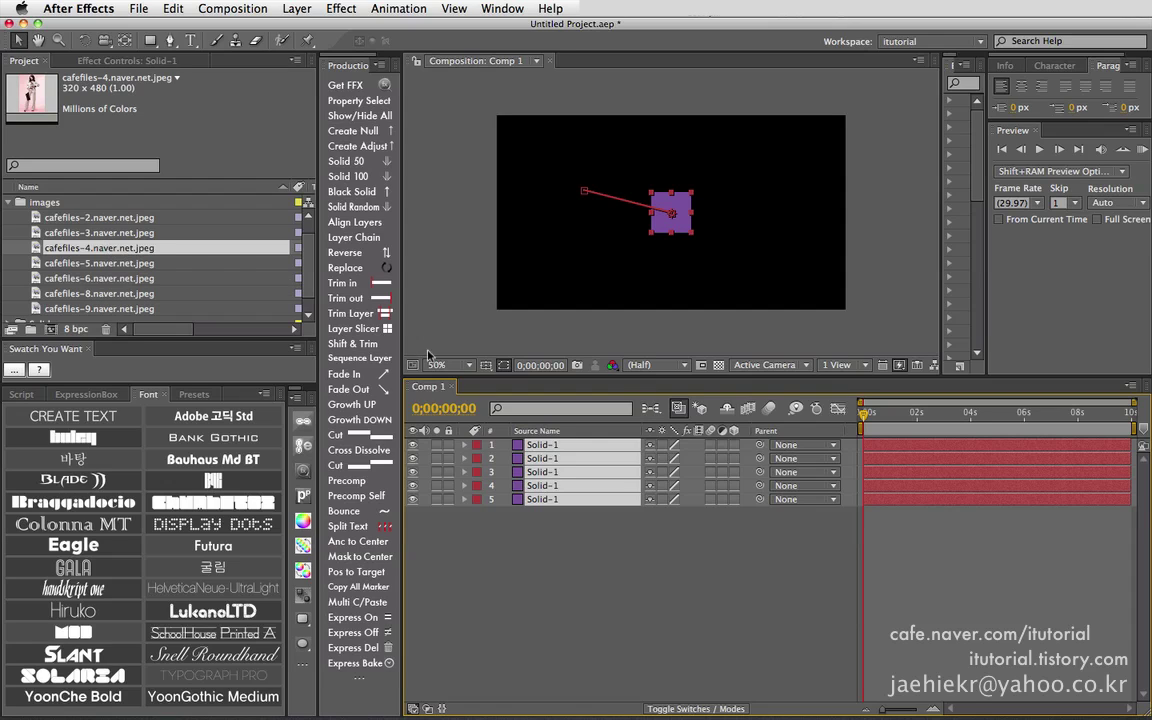
pyautogui.moveTo(576, 519); pyautogui.dragTo(545, 447)
pyautogui.moveTo(115, 253); pyautogui.dragTo(545, 465)
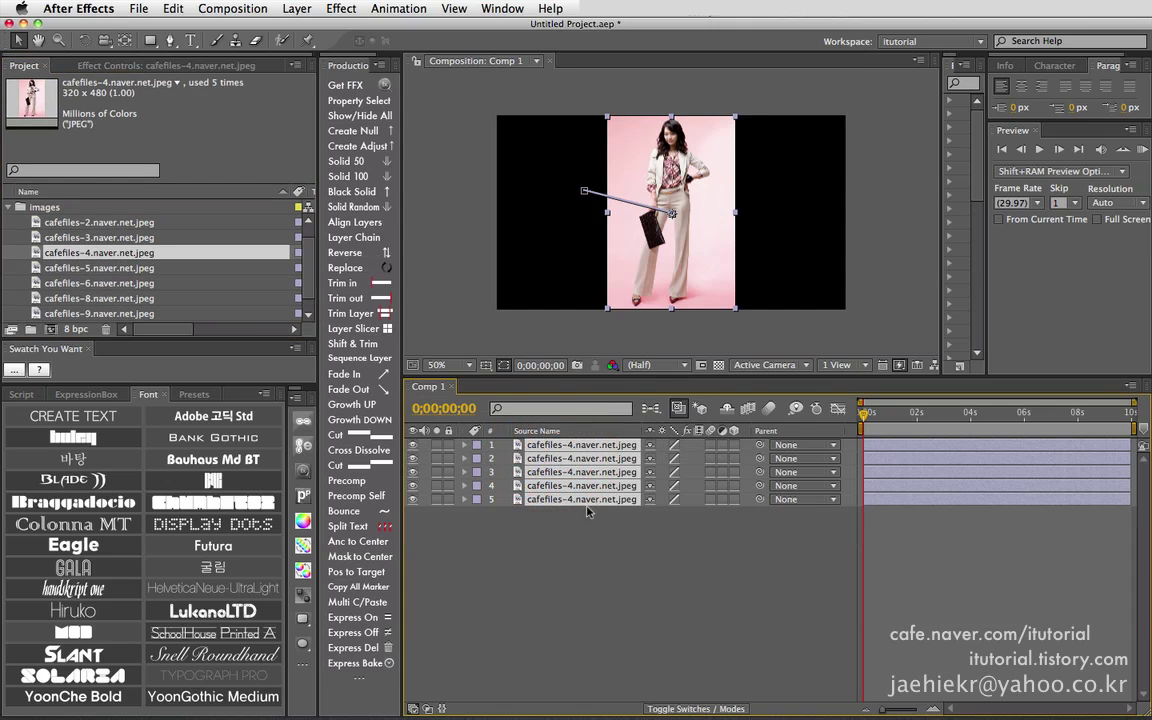
pyautogui.click(556, 262)
pyautogui.moveTo(630, 248); pyautogui.dragTo(553, 244)
pyautogui.moveTo(695, 242); pyautogui.dragTo(795, 233)
# Undo the image moves and the replacement of the five solid layers
pyautogui.hotkey('ctrl', 'z')
pyautogui.hotkey('ctrl', 'z')
pyautogui.hotkey('ctrl', 'z')
pyautogui.hotkey('ctrl', 'z')
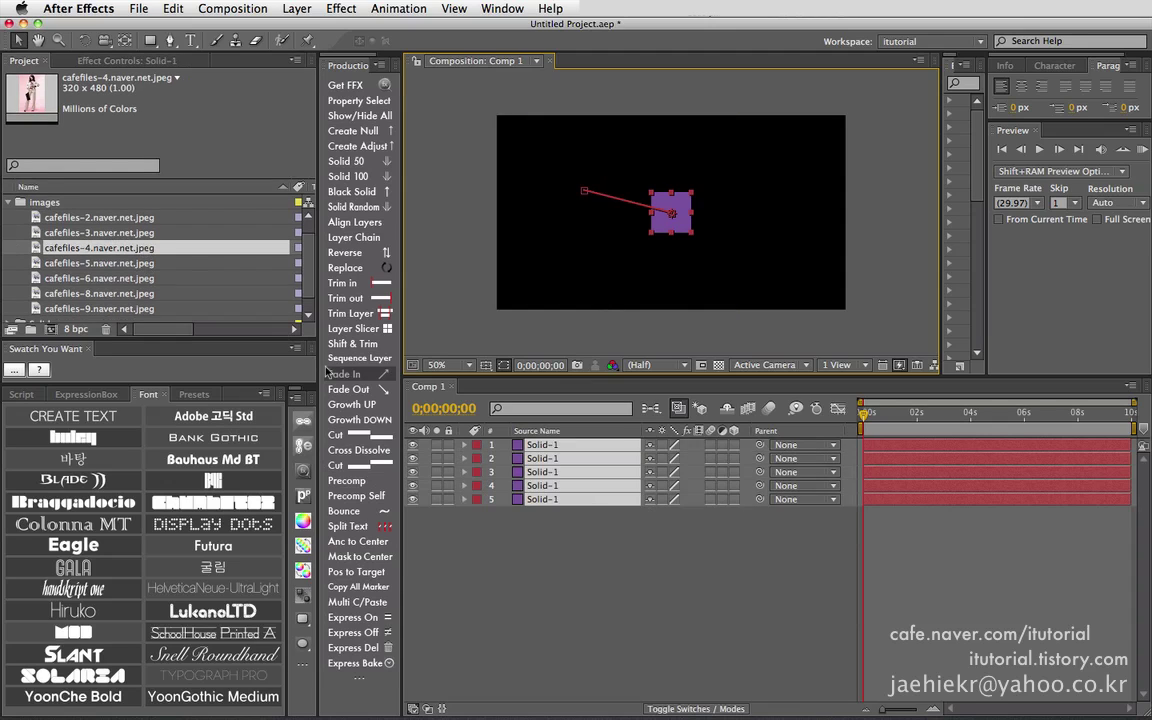
# Spread the five solids to separate places across the composition frame and preview their animation
pyautogui.moveTo(590, 553); pyautogui.dragTo(537, 442)
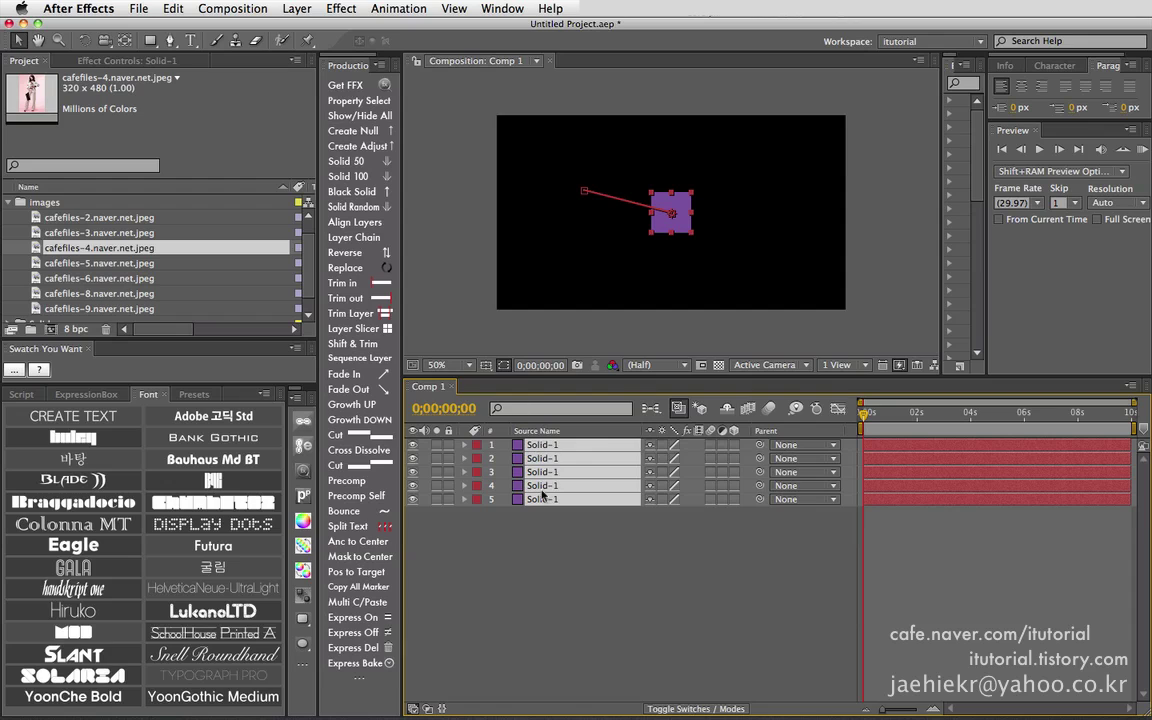
pyautogui.click(630, 334)
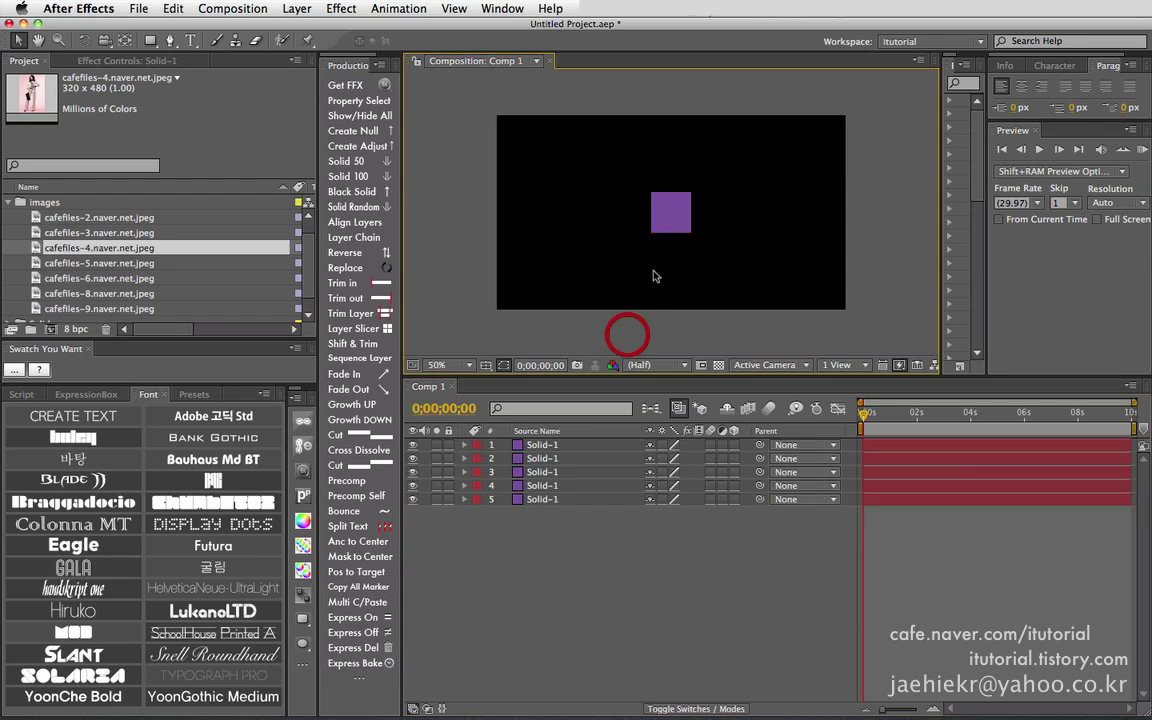
pyautogui.click(668, 213)
pyautogui.moveTo(668, 213); pyautogui.dragTo(550, 287)
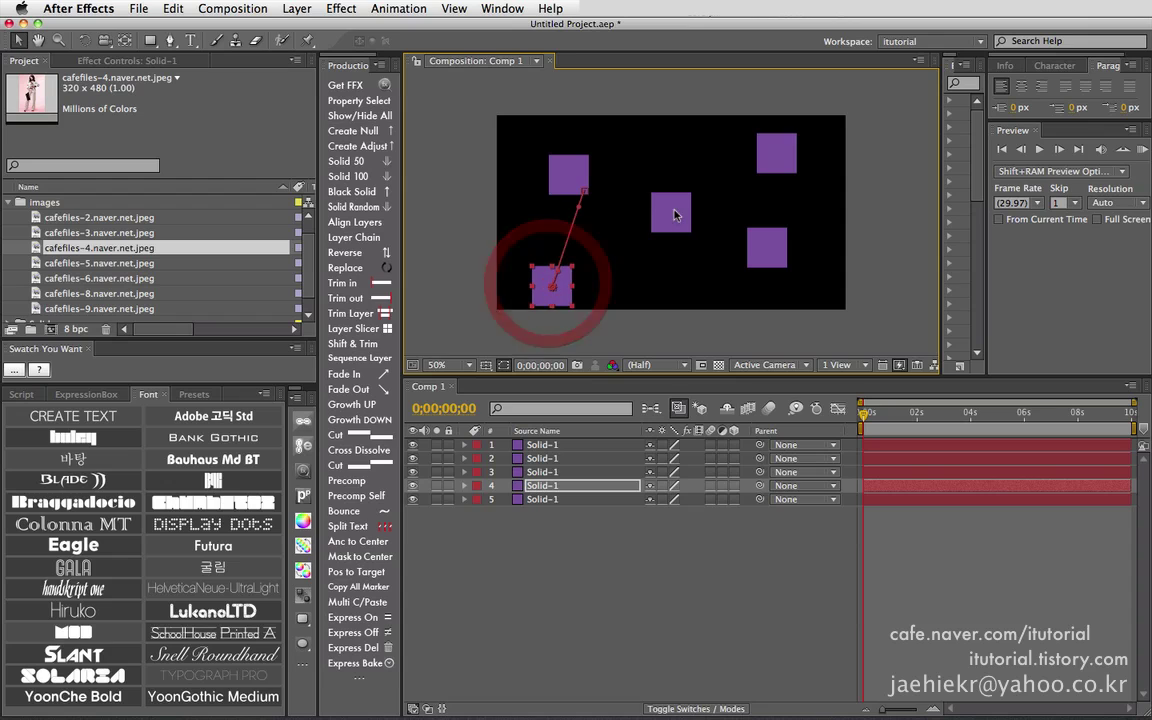
pyautogui.moveTo(670, 212); pyautogui.dragTo(723, 261)
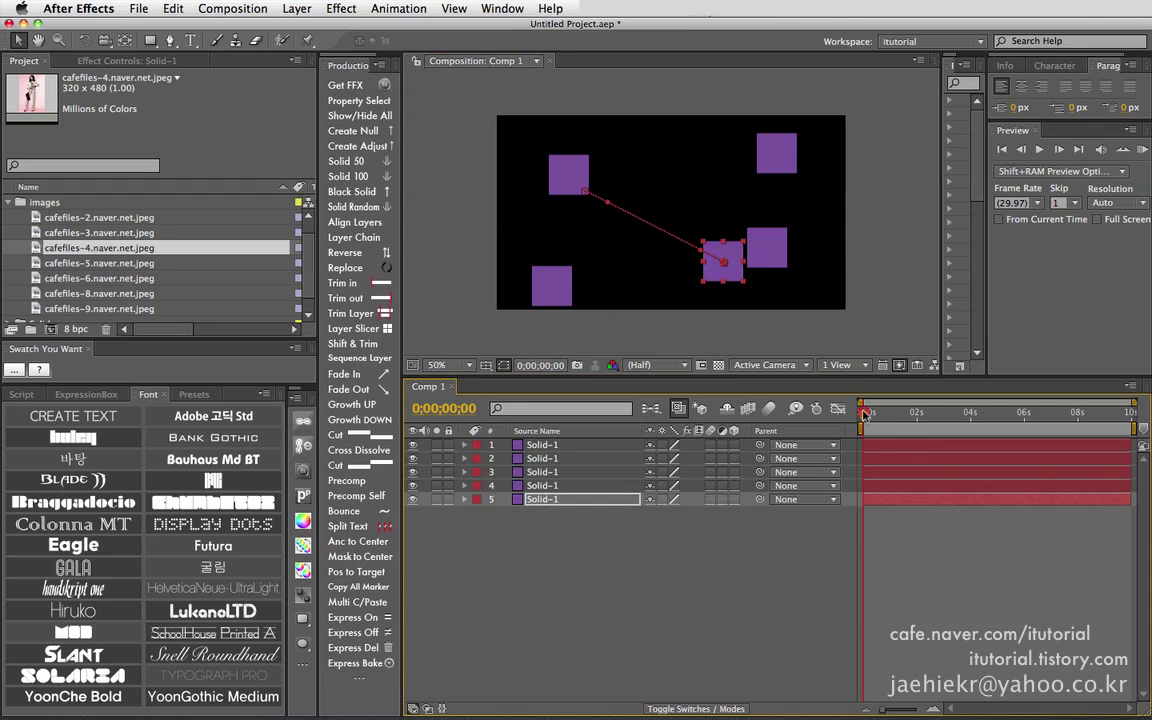
pyautogui.press('space')
pyautogui.press('space')
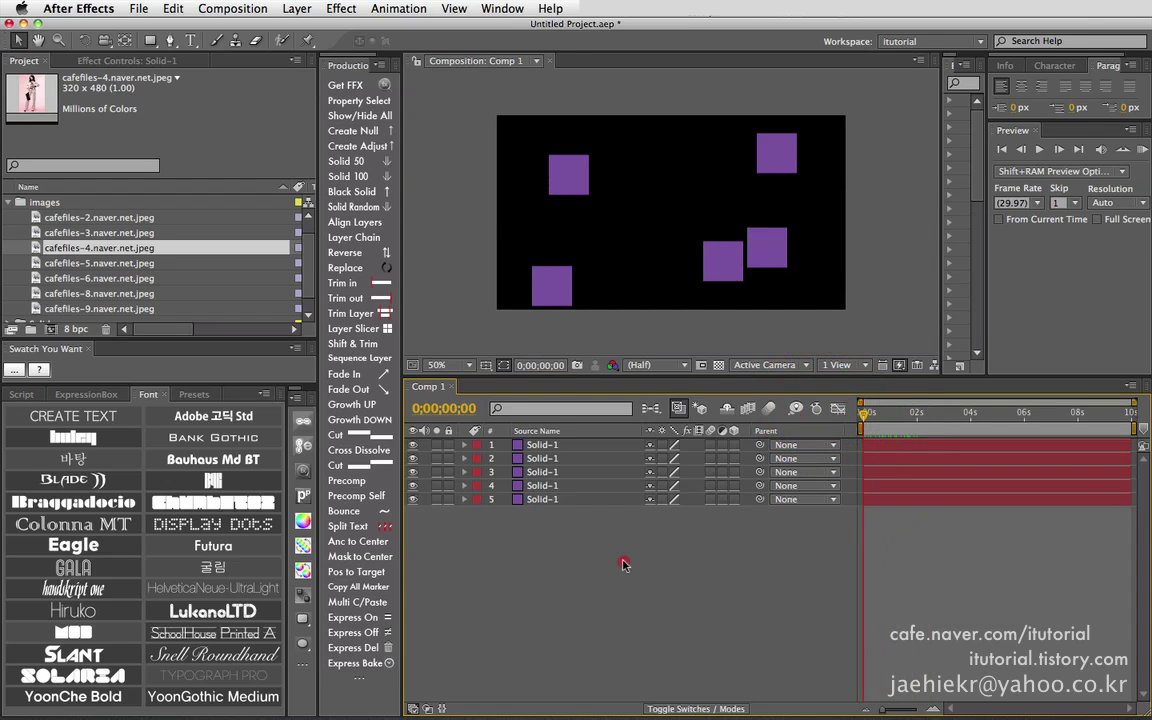
# Select all five solid layers and the images cafefiles-2 through cafefiles-6, and read the Replace script's instructions
pyautogui.moveTo(622, 560); pyautogui.dragTo(514, 440)
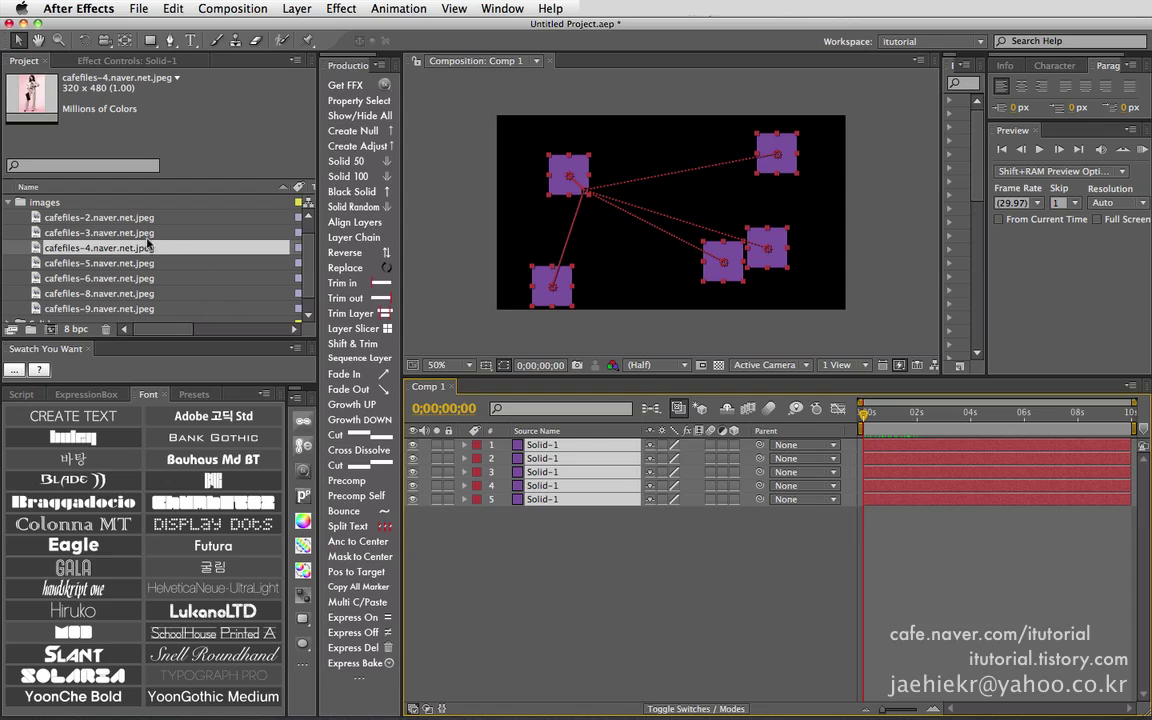
pyautogui.click(100, 217)
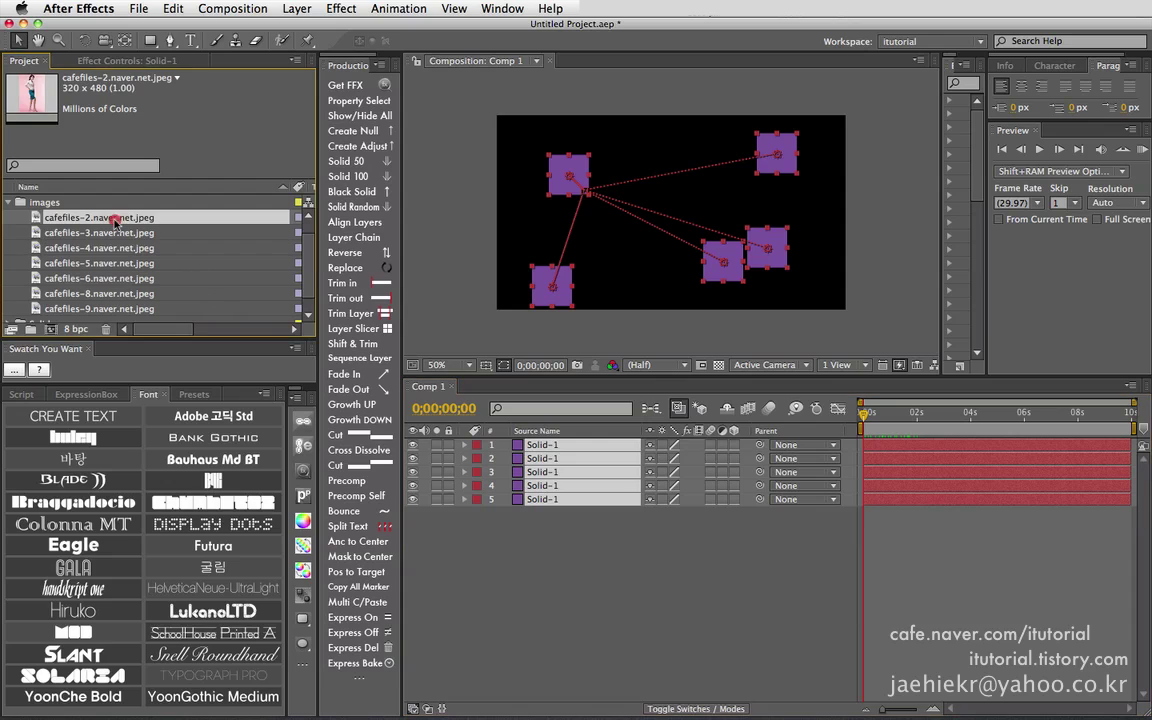
pyautogui.keyDown('shift'); pyautogui.click(112, 280); pyautogui.keyUp('shift')
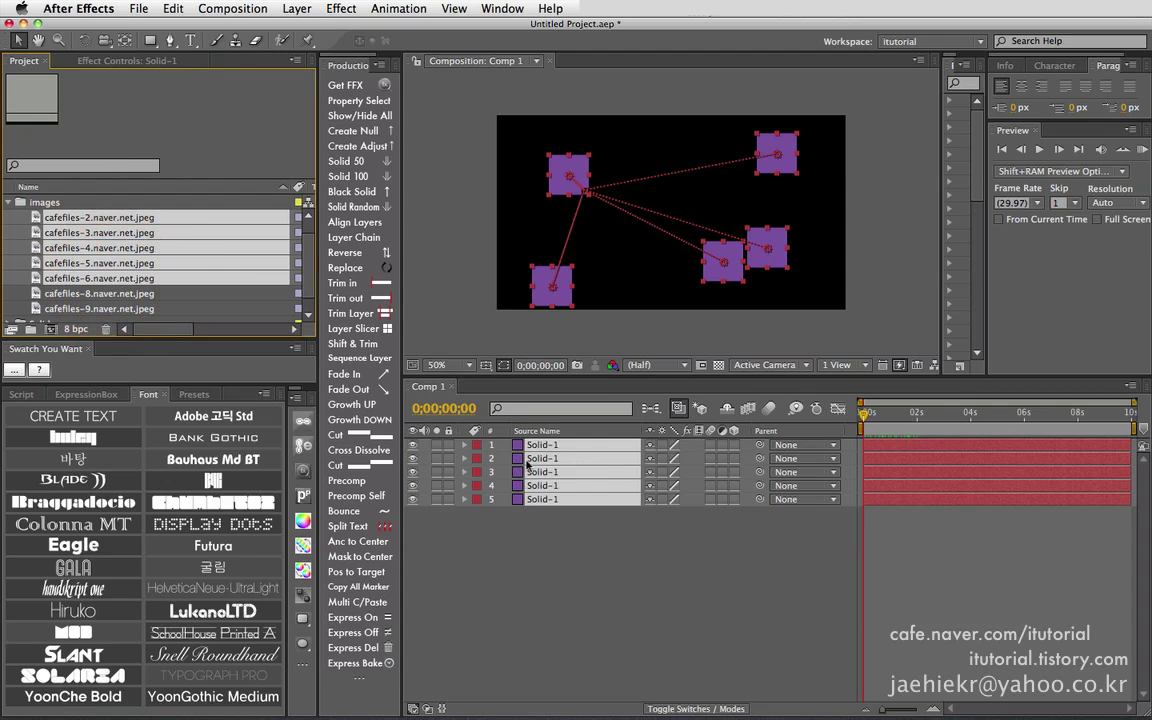
pyautogui.click(345, 267)
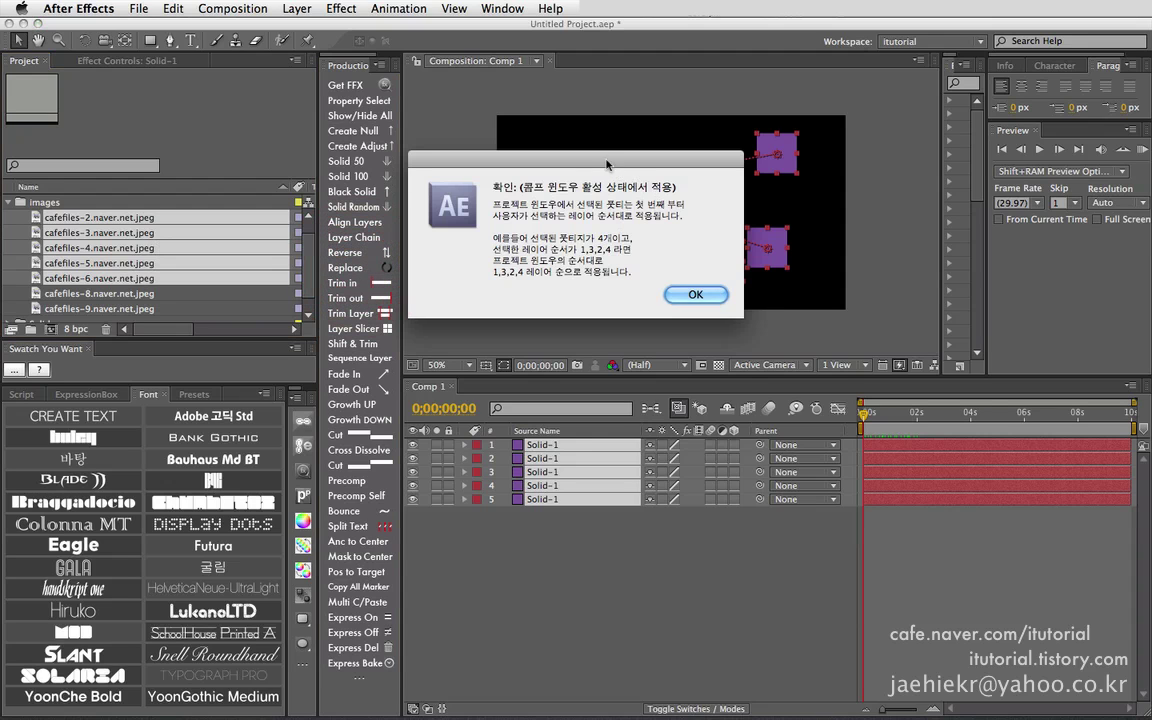
pyautogui.moveTo(566, 162); pyautogui.dragTo(379, 125)
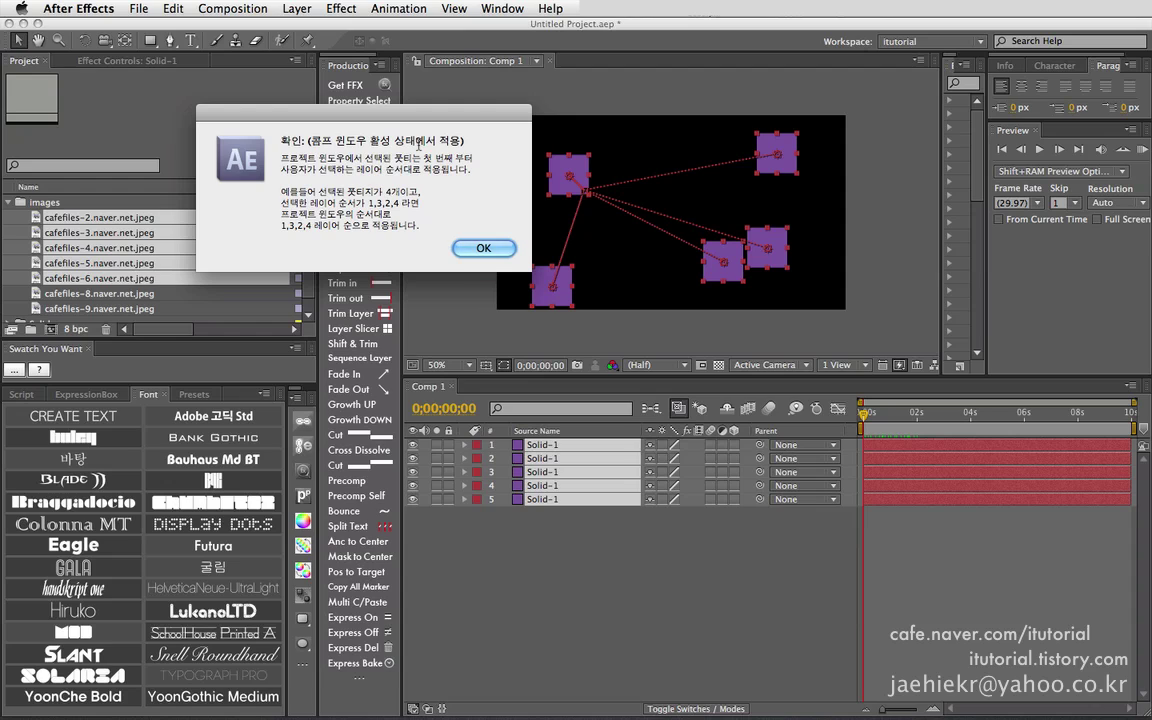
pyautogui.moveTo(388, 127); pyautogui.dragTo(451, 132)
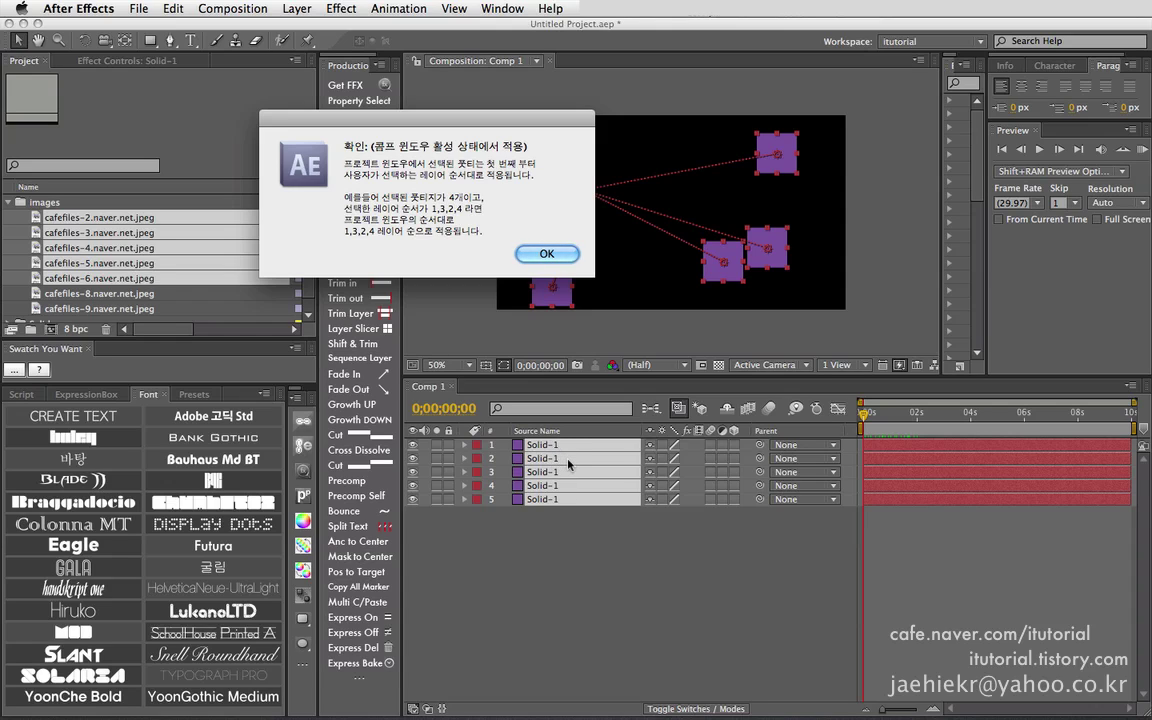
pyautogui.click(541, 254)
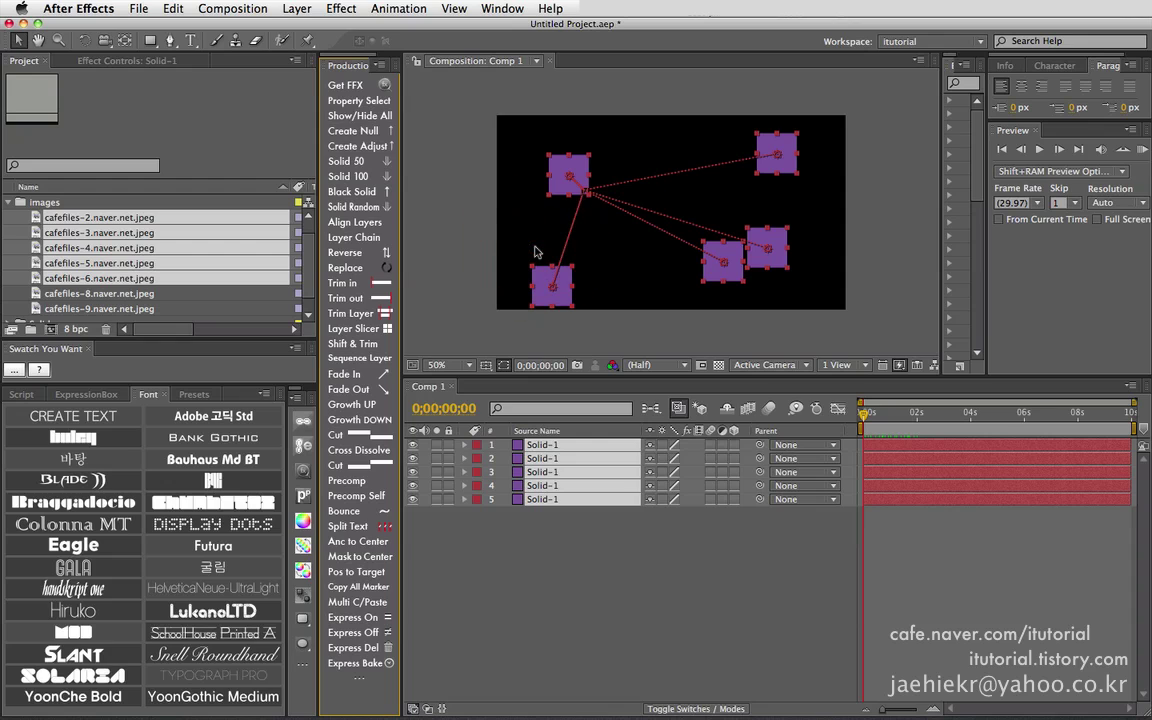
# Replace the five solid layers with the selected images cafefiles-2 through cafefiles-6 using the Replace script
pyautogui.click(545, 566)
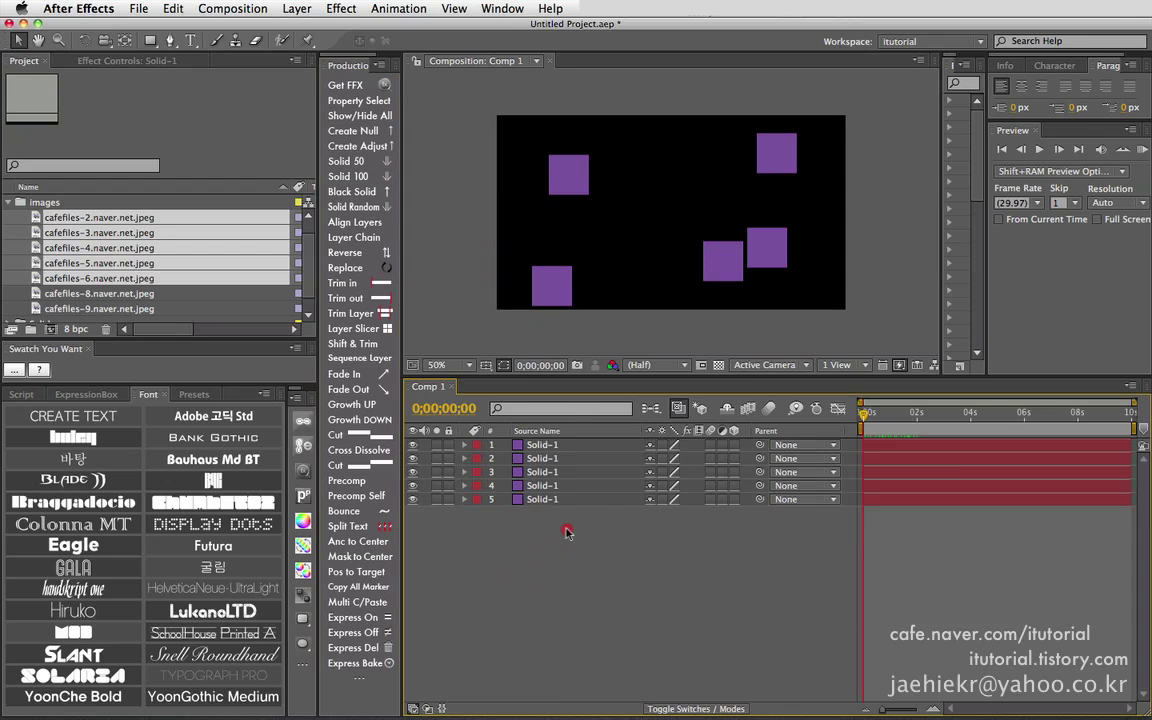
pyautogui.moveTo(566, 532); pyautogui.dragTo(545, 432)
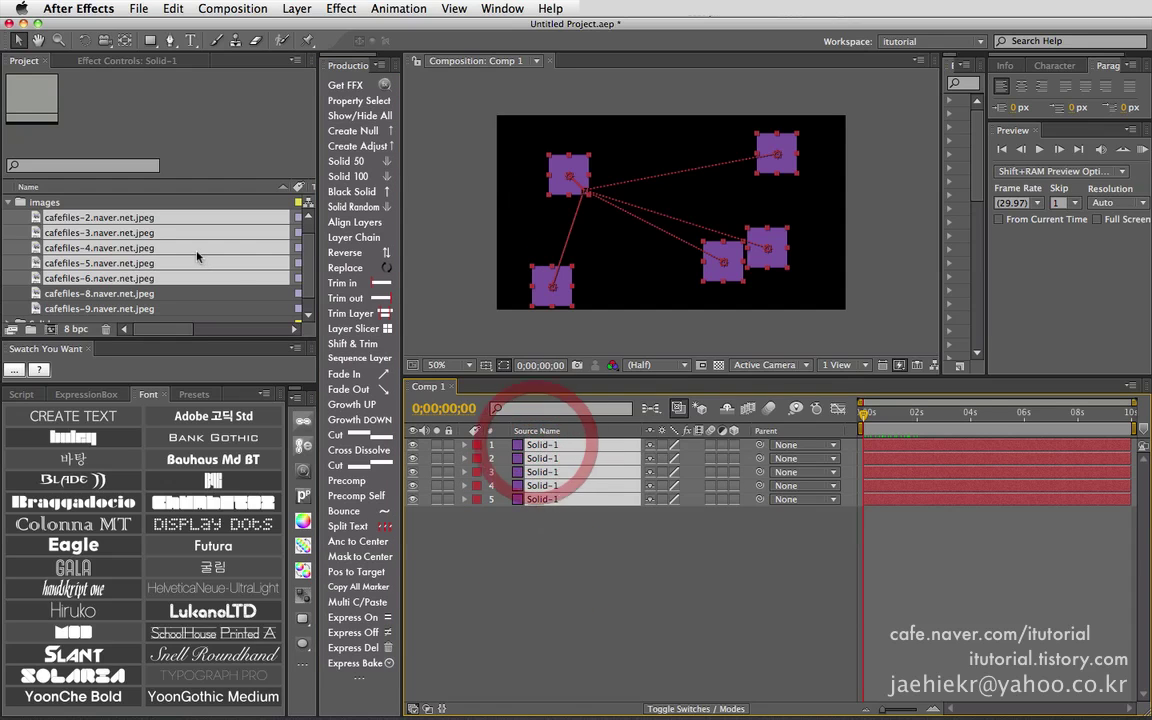
pyautogui.click(345, 267)
pyautogui.click(714, 299)
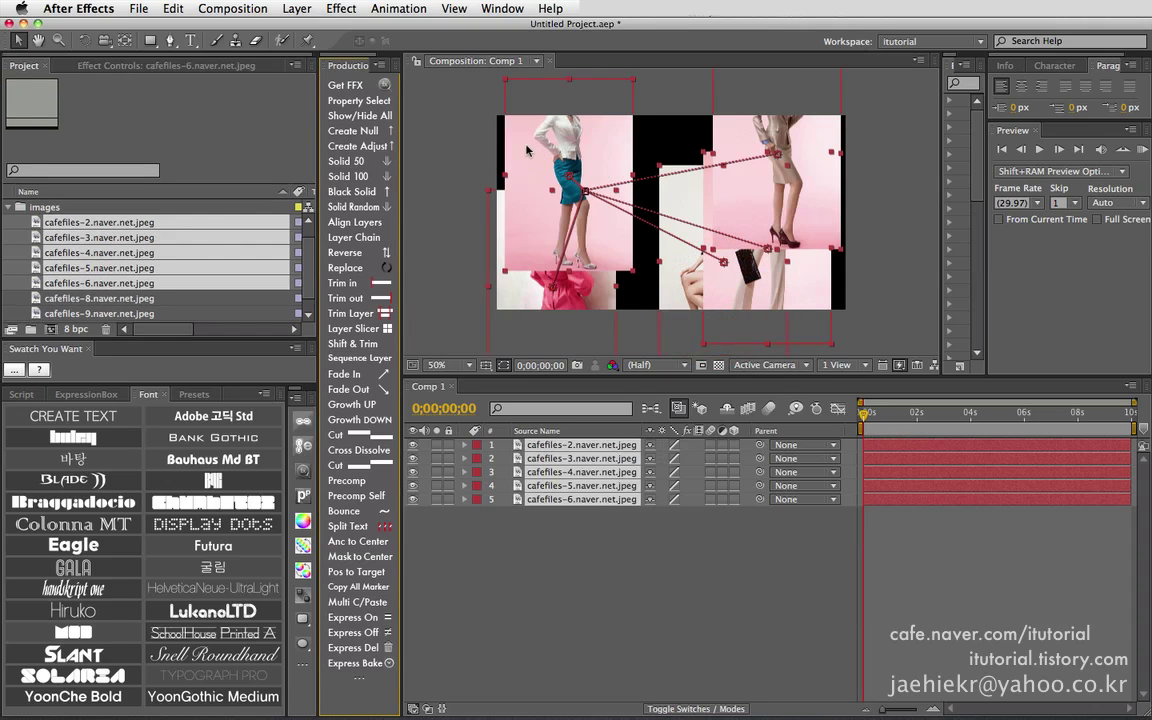
pyautogui.click(453, 180)
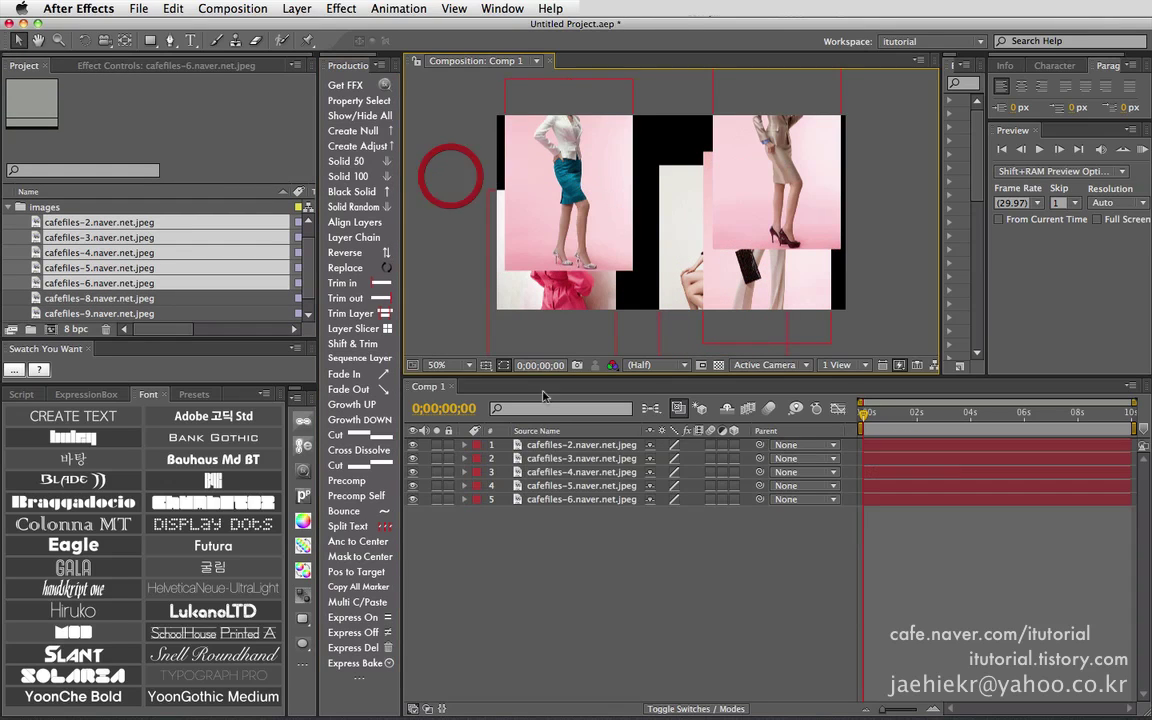
# Check the animation of the replaced layers and undo their replacement so the five solids return
pyautogui.click(548, 459)
pyautogui.click(370, 278)
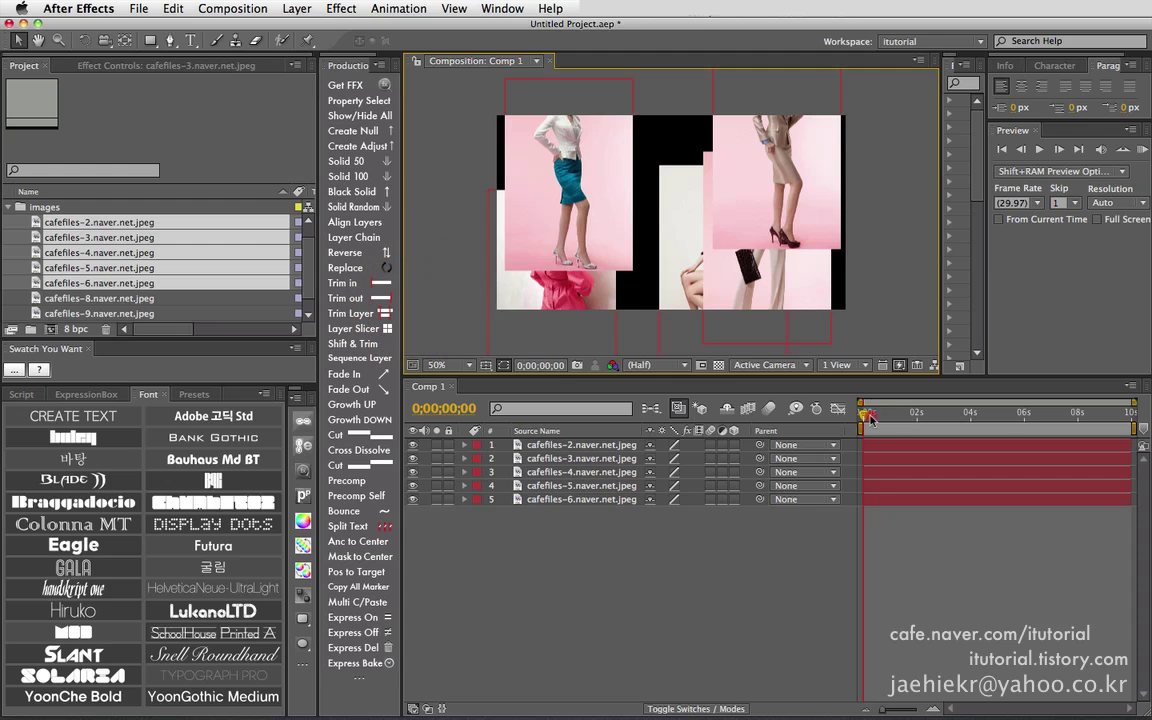
pyautogui.moveTo(864, 413)
pyautogui.mouseDown()
pyautogui.moveTo(923, 413)
pyautogui.moveTo(864, 412)
pyautogui.moveTo(862, 430)
pyautogui.mouseUp()
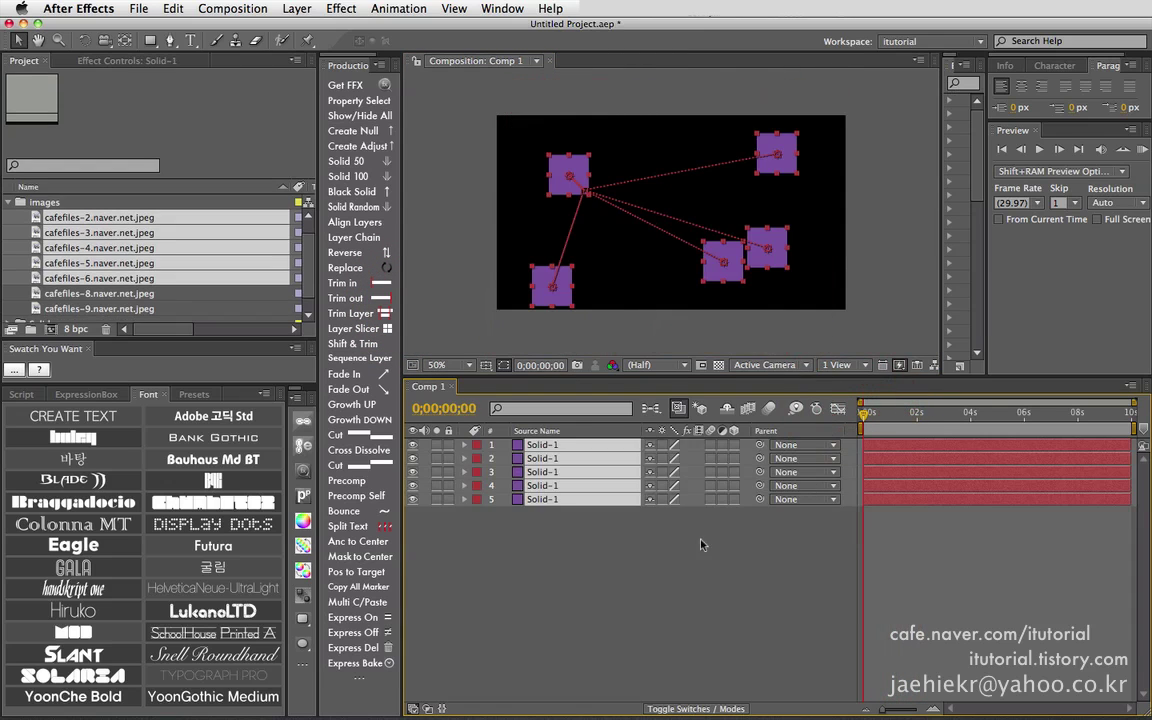
pyautogui.click(527, 545)
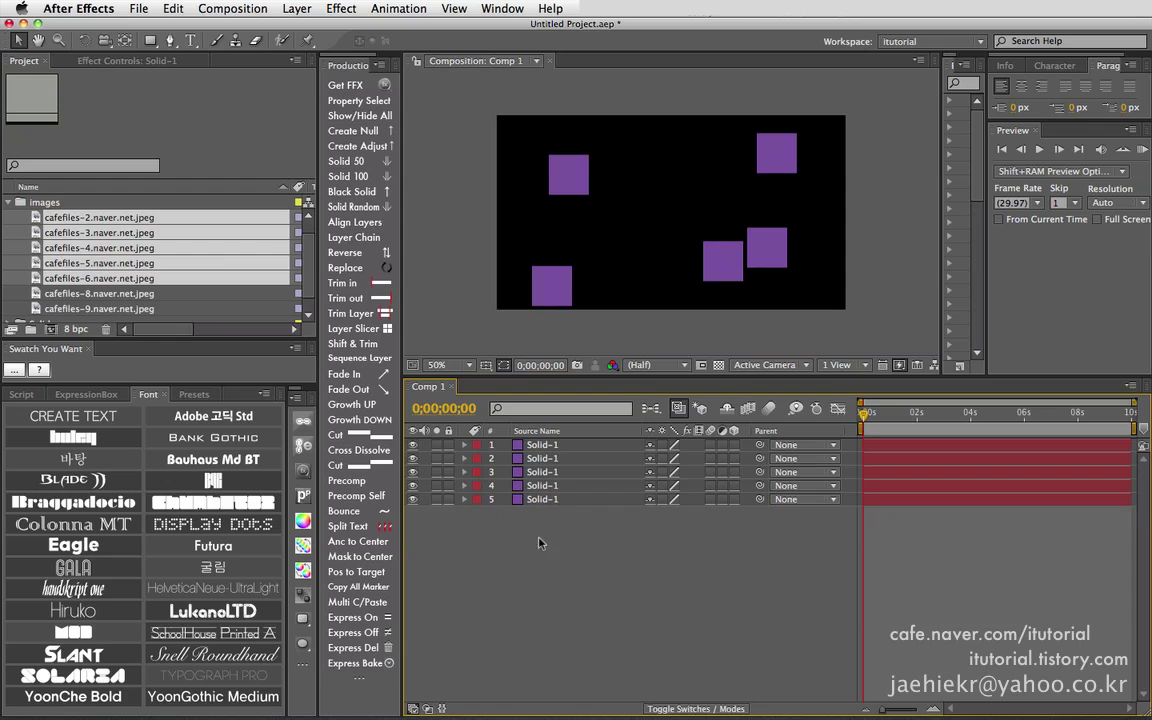
# Check the pixel dimensions of the cafefiles-2 image and delete all five solid layers from the composition
pyautogui.click(16, 217)
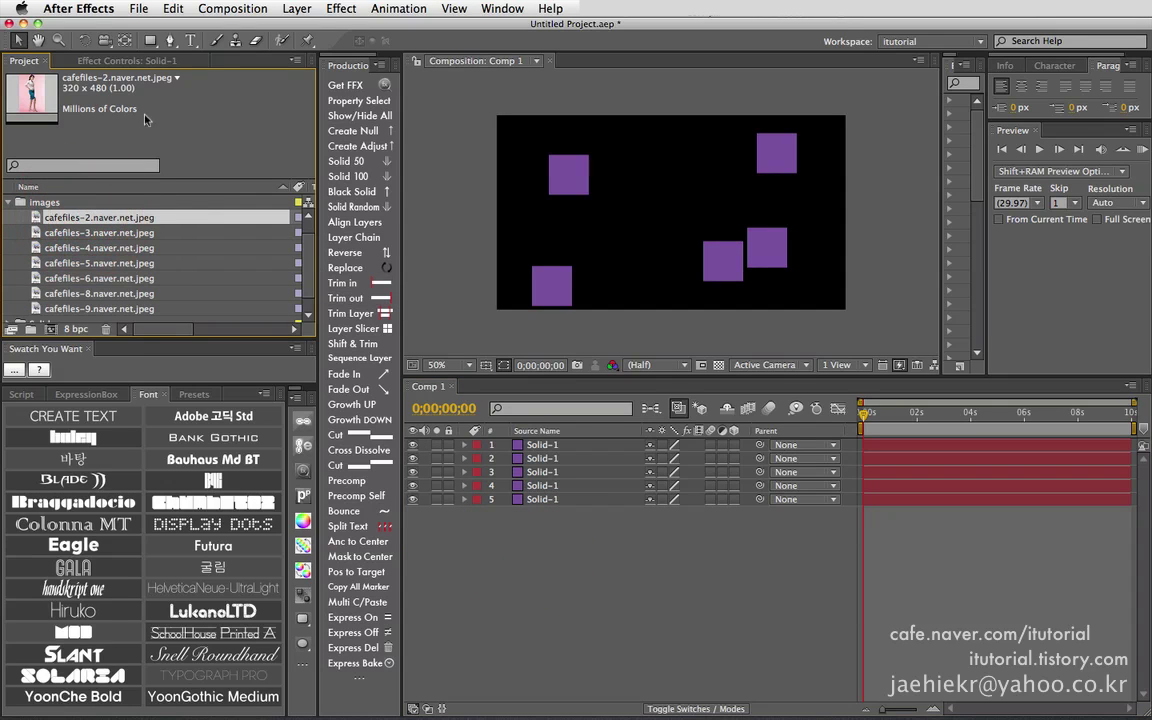
pyautogui.moveTo(605, 570); pyautogui.dragTo(463, 424)
pyautogui.press('Delete')
# Create a new orange solid layer 320 px wide and 480 px high
pyautogui.click(296, 8)
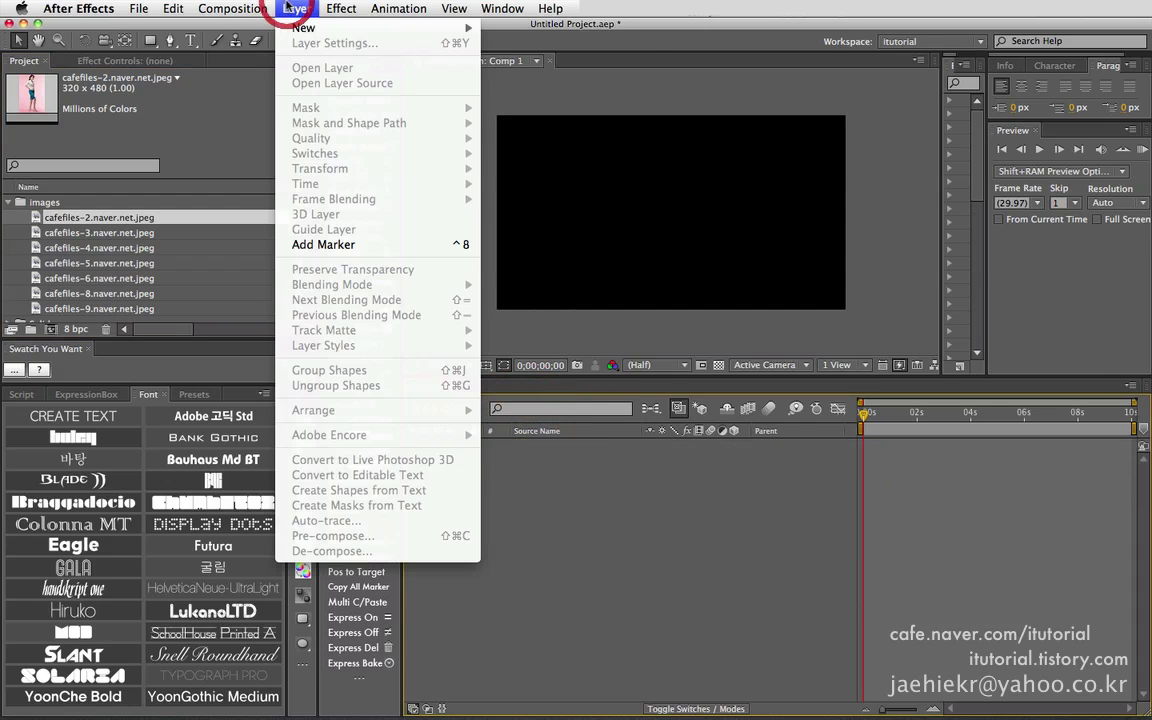
pyautogui.moveTo(296, 26)
pyautogui.click(505, 33)
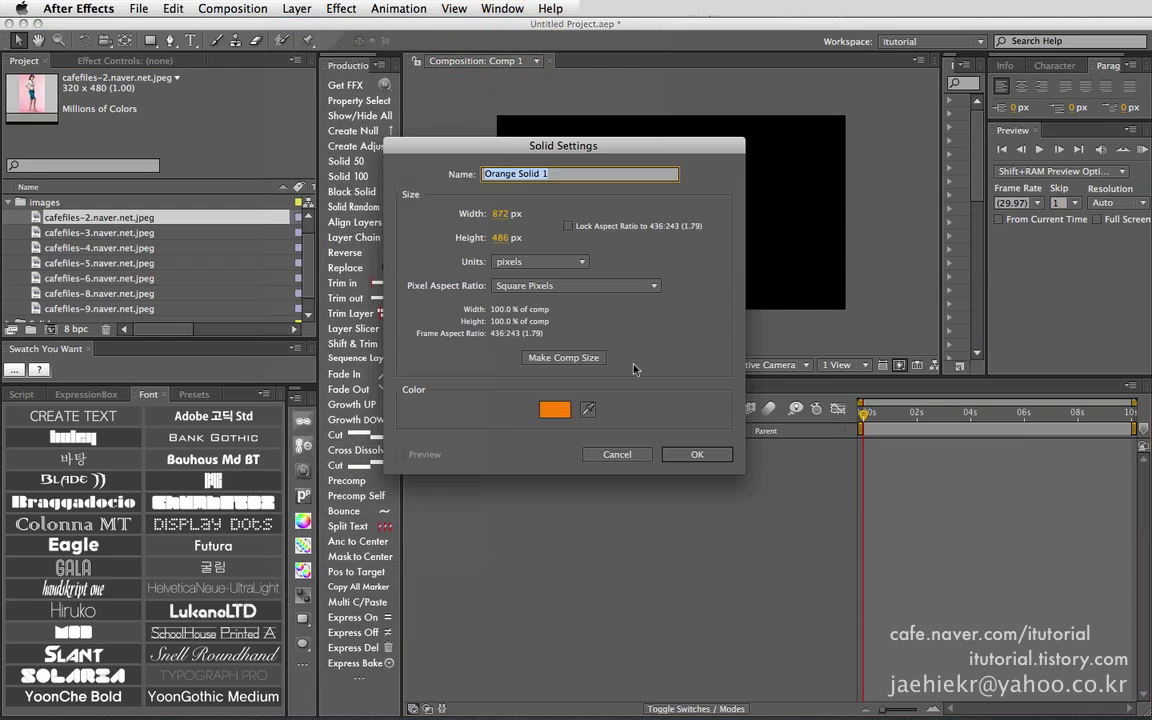
pyautogui.click(501, 213)
pyautogui.write('32')
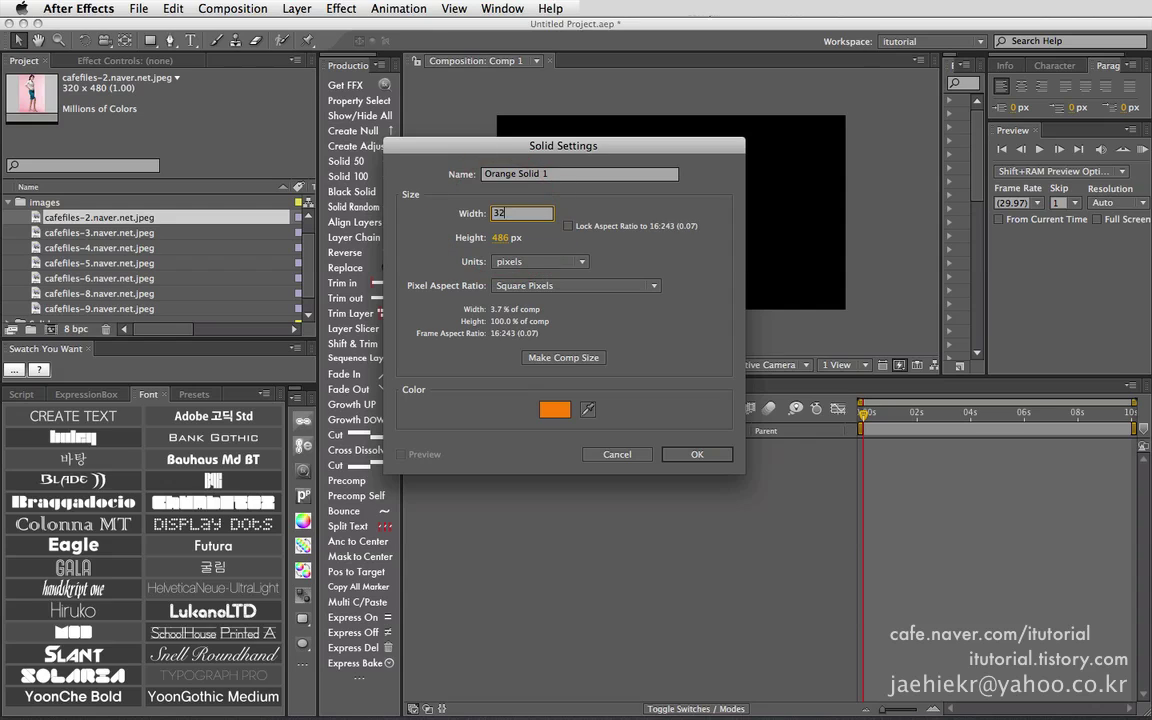
pyautogui.write('90')
pyautogui.press('Tab')
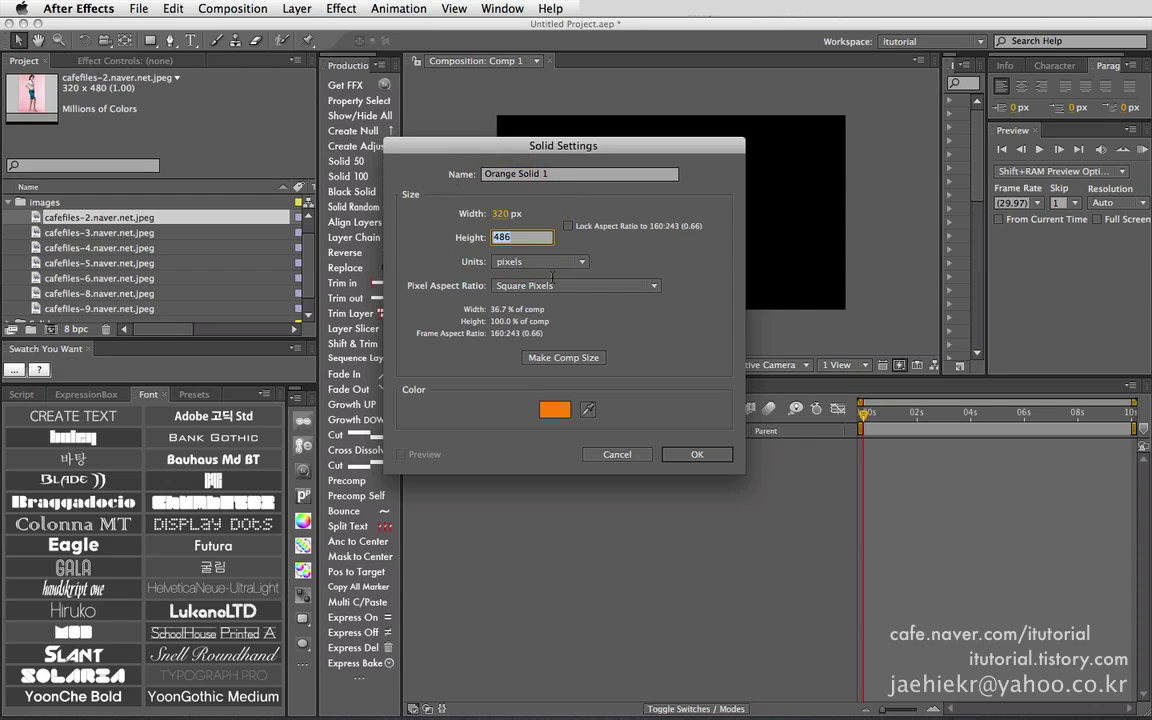
pyautogui.write('480')
pyautogui.click(697, 454)
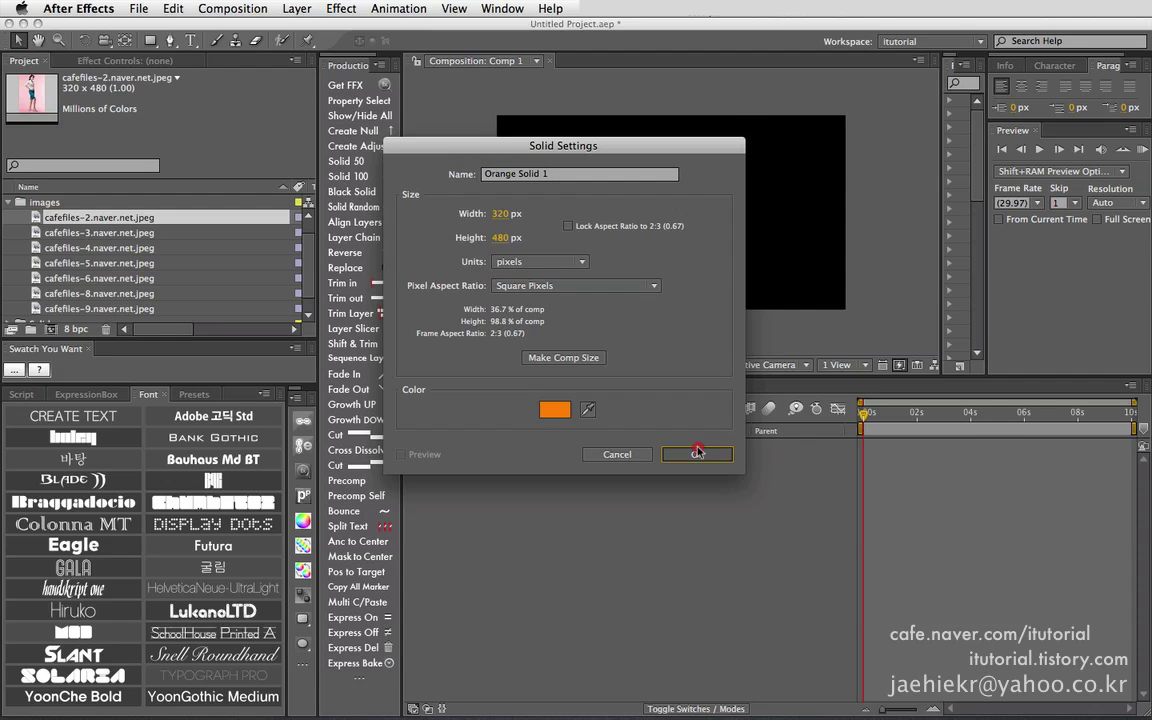
# Scale the orange solid layer down to 38%
pyautogui.click(586, 463)
pyautogui.click(556, 444)
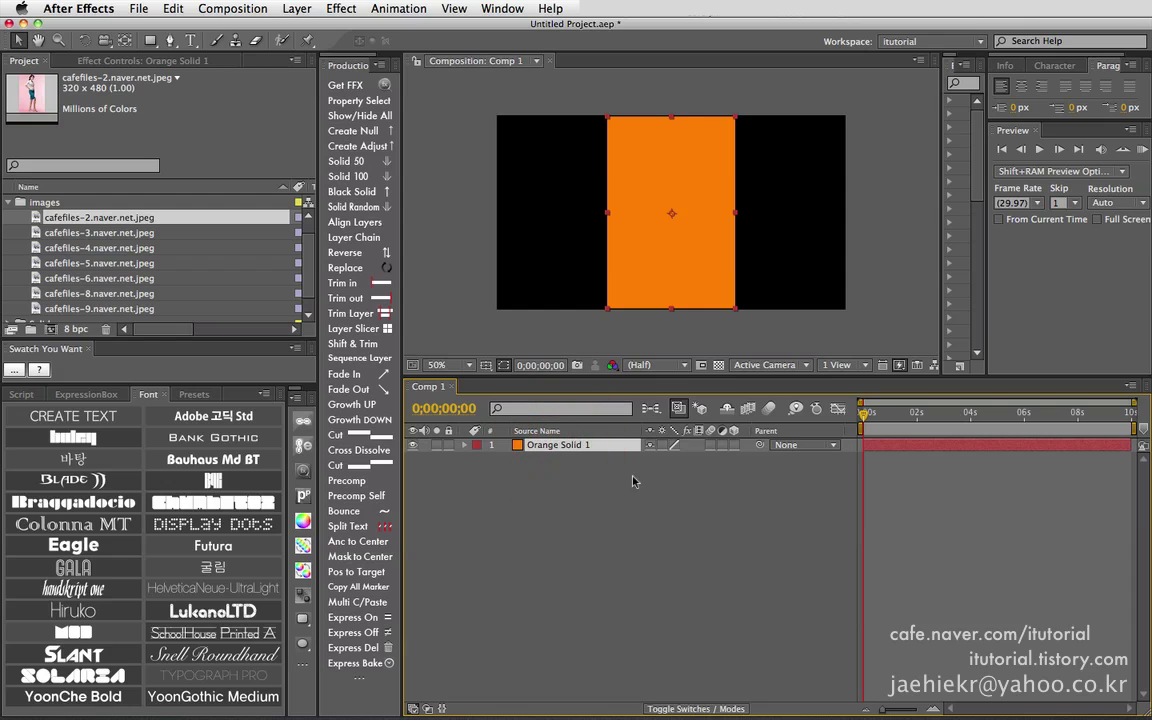
pyautogui.press('s')
pyautogui.moveTo(674, 458); pyautogui.dragTo(566, 465)
pyautogui.click(565, 481)
pyautogui.click(556, 445)
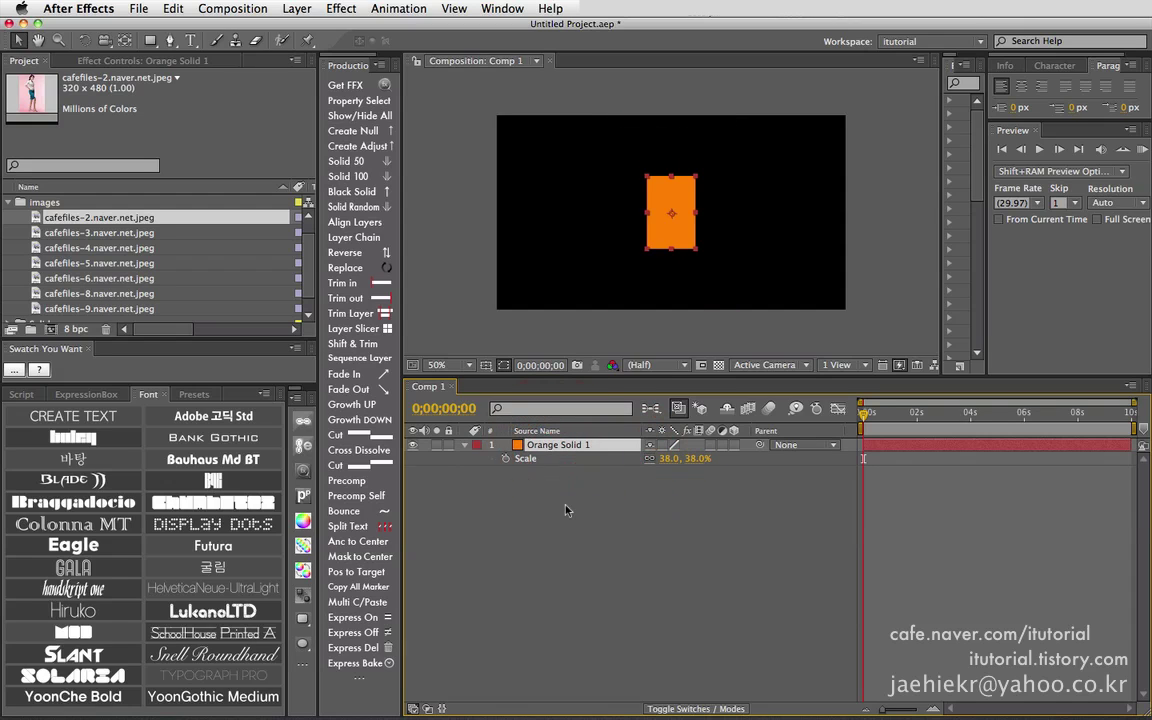
# Duplicate the orange solid six times so there is one solid for each image in the images folder
pyautogui.hotkey('ctrl', 'd')
pyautogui.hotkey('ctrl', 'd')
pyautogui.hotkey('ctrl', 'd')
pyautogui.hotkey('ctrl', 'd')
pyautogui.hotkey('ctrl', 'd')
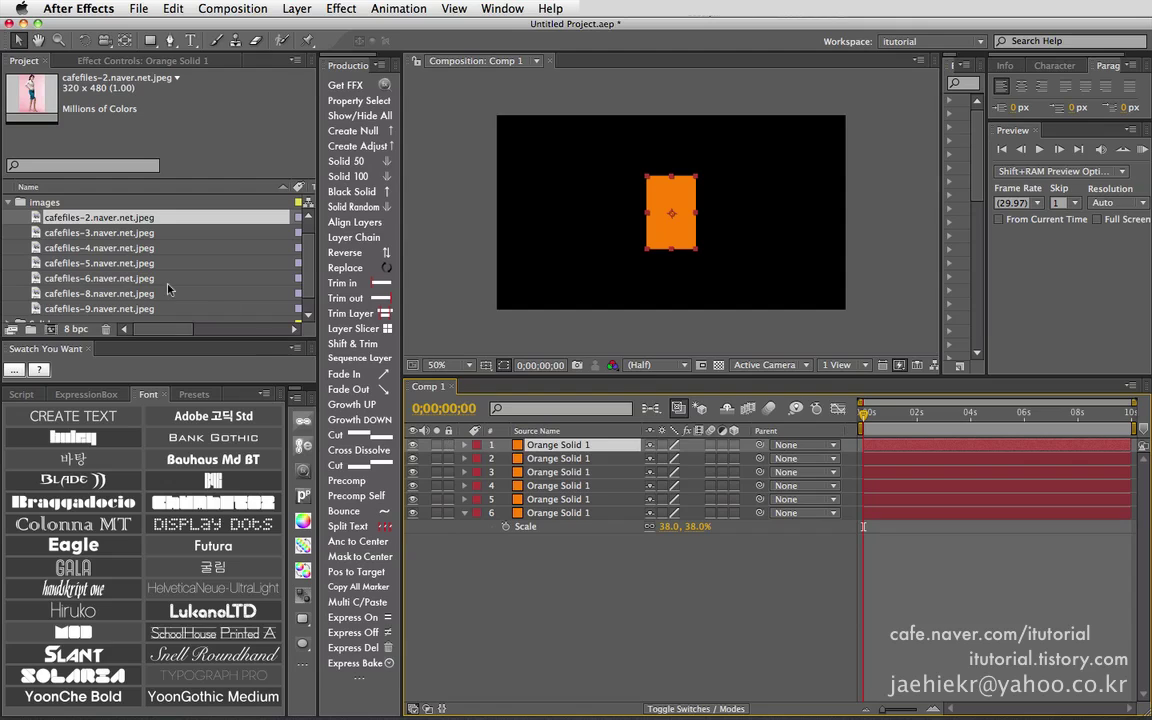
pyautogui.scroll(-1, 168, 289)
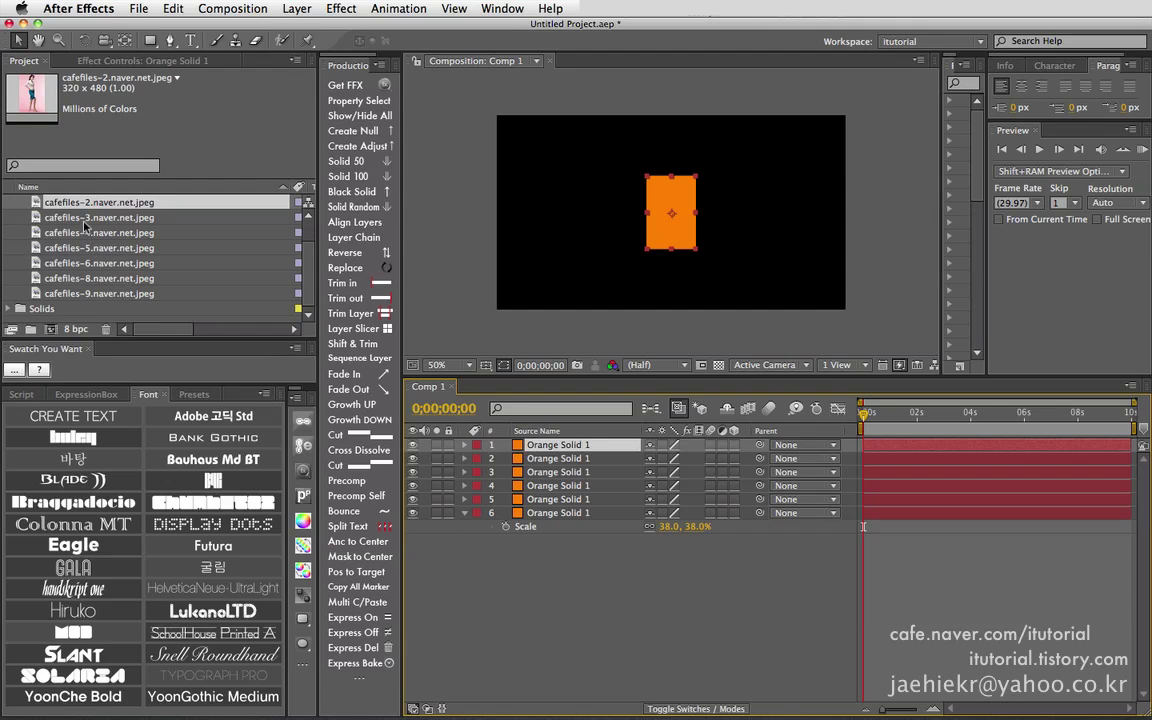
pyautogui.hotkey('ctrl', 'd')
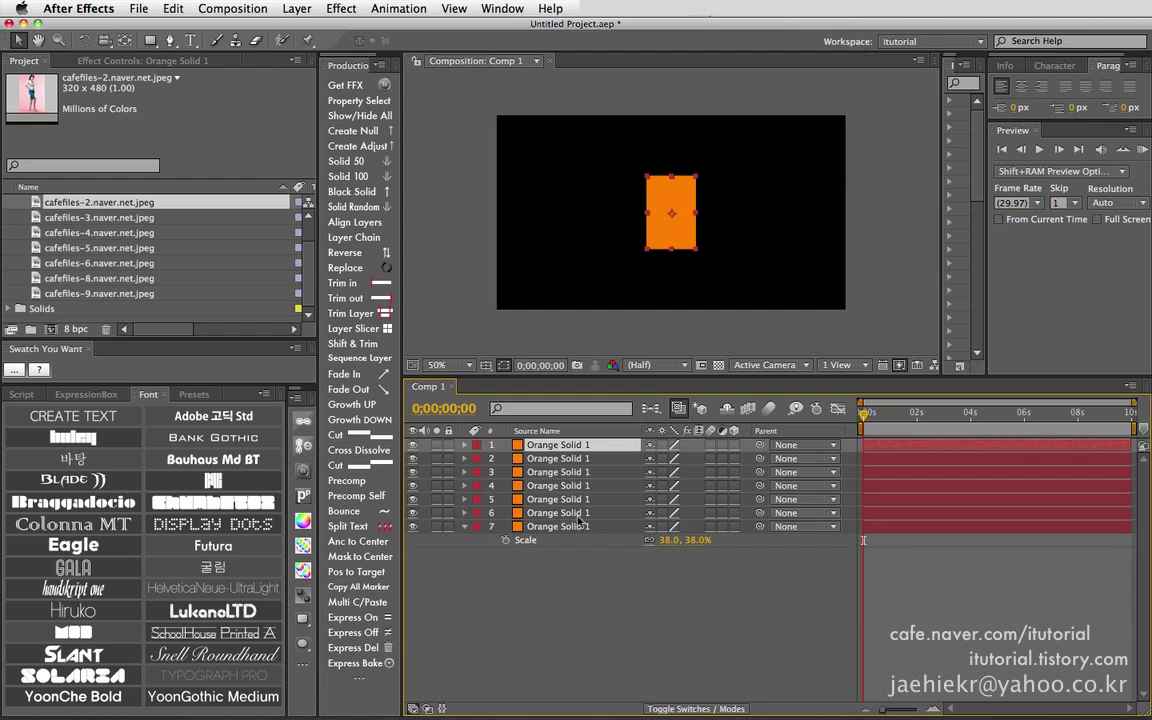
# Collapse the scale property of the original orange solid and select all seven solid layers
pyautogui.hotkey('ctrl', 'a')
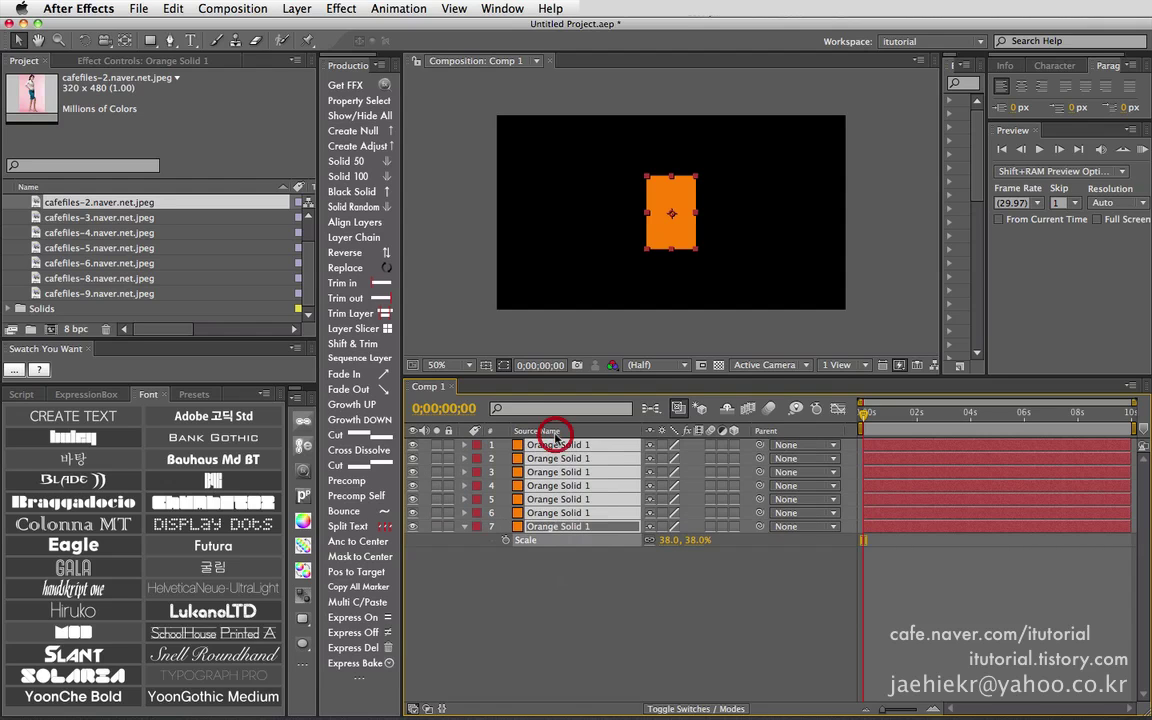
pyautogui.click(472, 530)
pyautogui.click(463, 532)
pyautogui.click(458, 535)
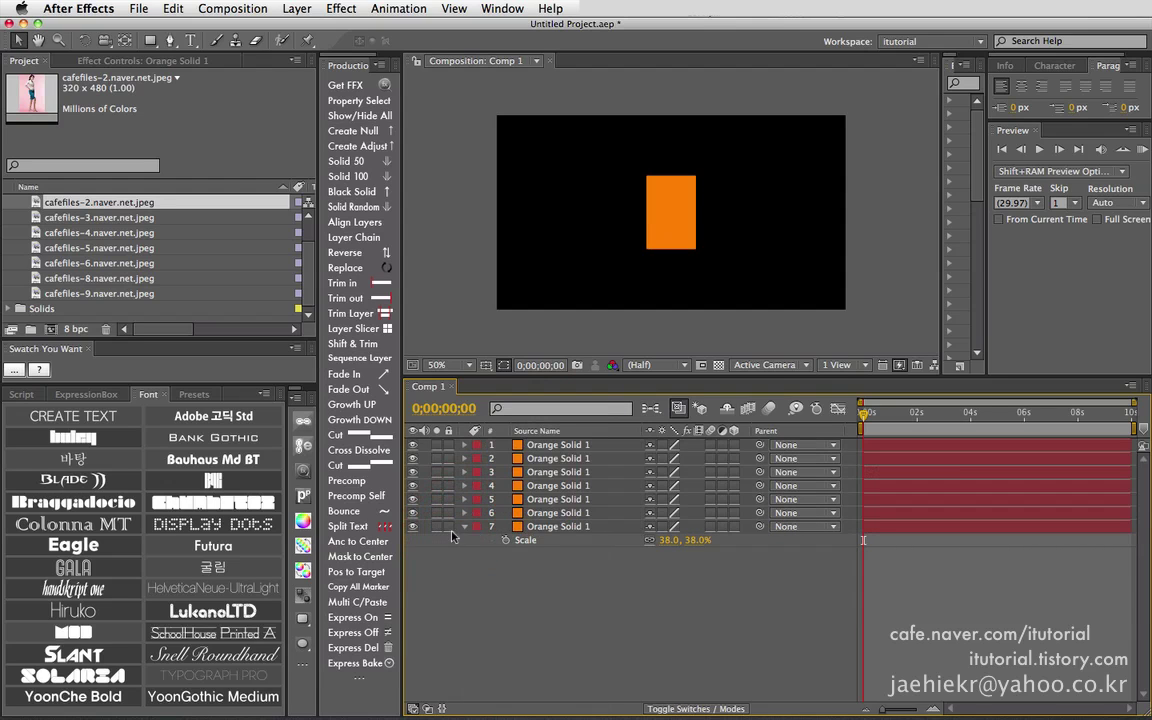
pyautogui.click(463, 529)
pyautogui.moveTo(604, 586); pyautogui.dragTo(548, 416)
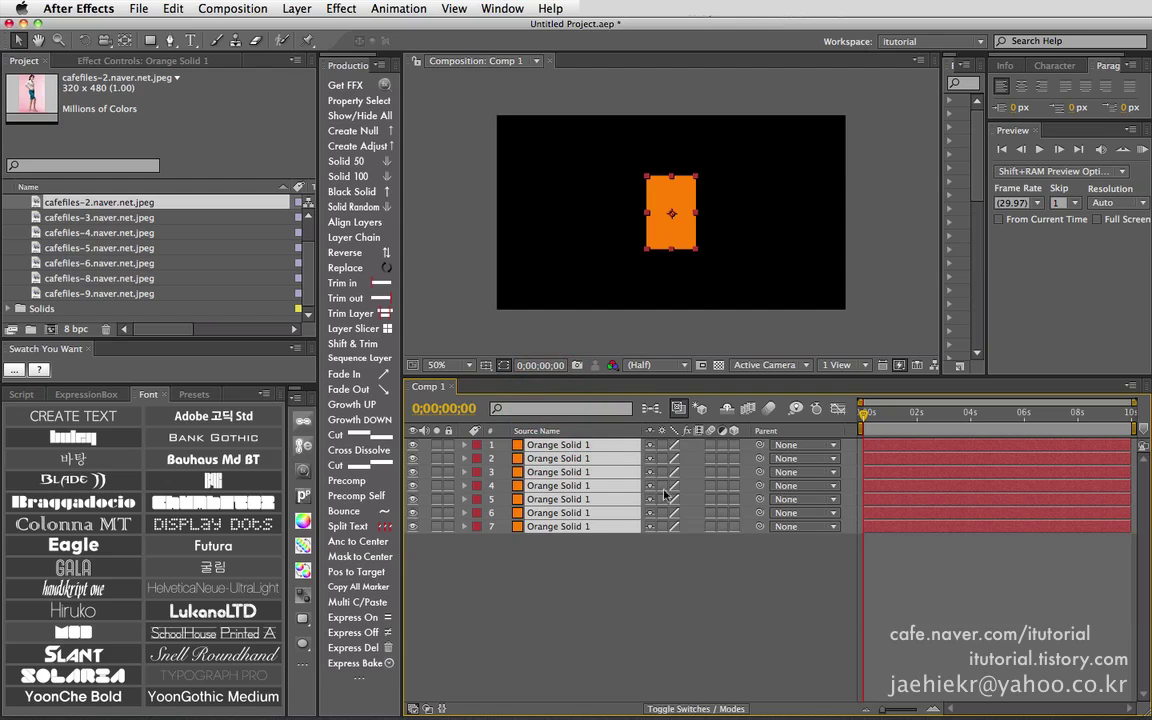
# Space the seven solids in a row along the X axis with Align Layers and center the row across the frame
pyautogui.click(355, 222)
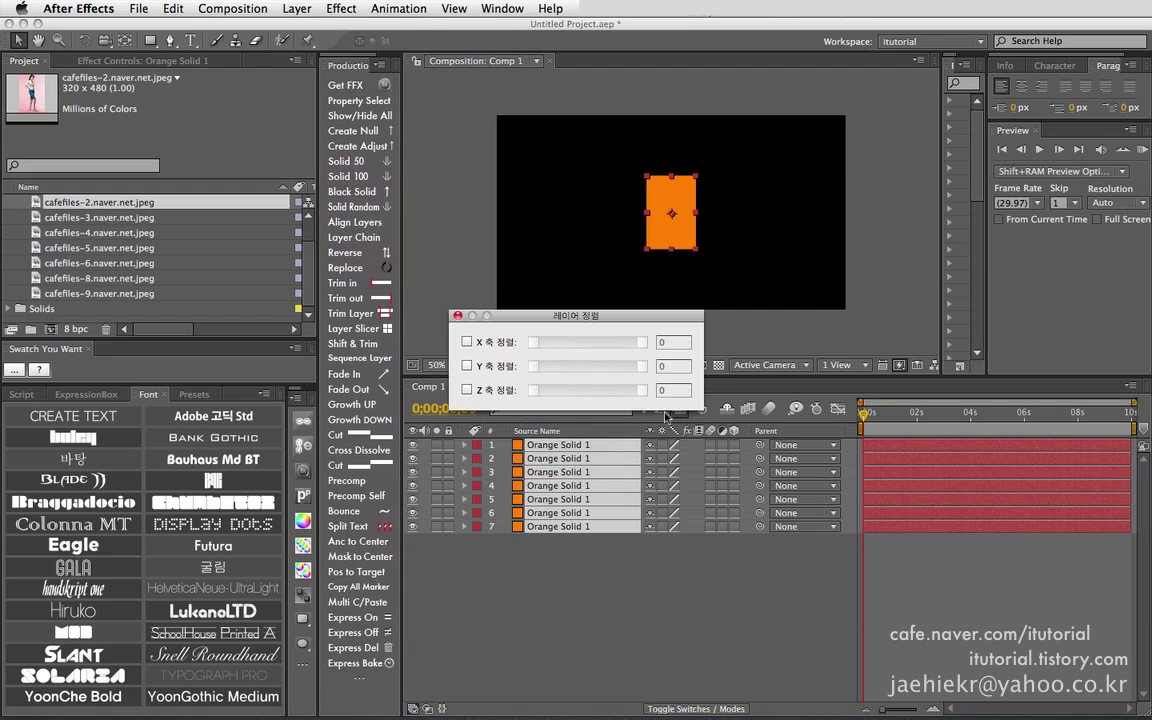
pyautogui.click(467, 342)
pyautogui.moveTo(590, 342); pyautogui.dragTo(596, 342)
pyautogui.click(458, 316)
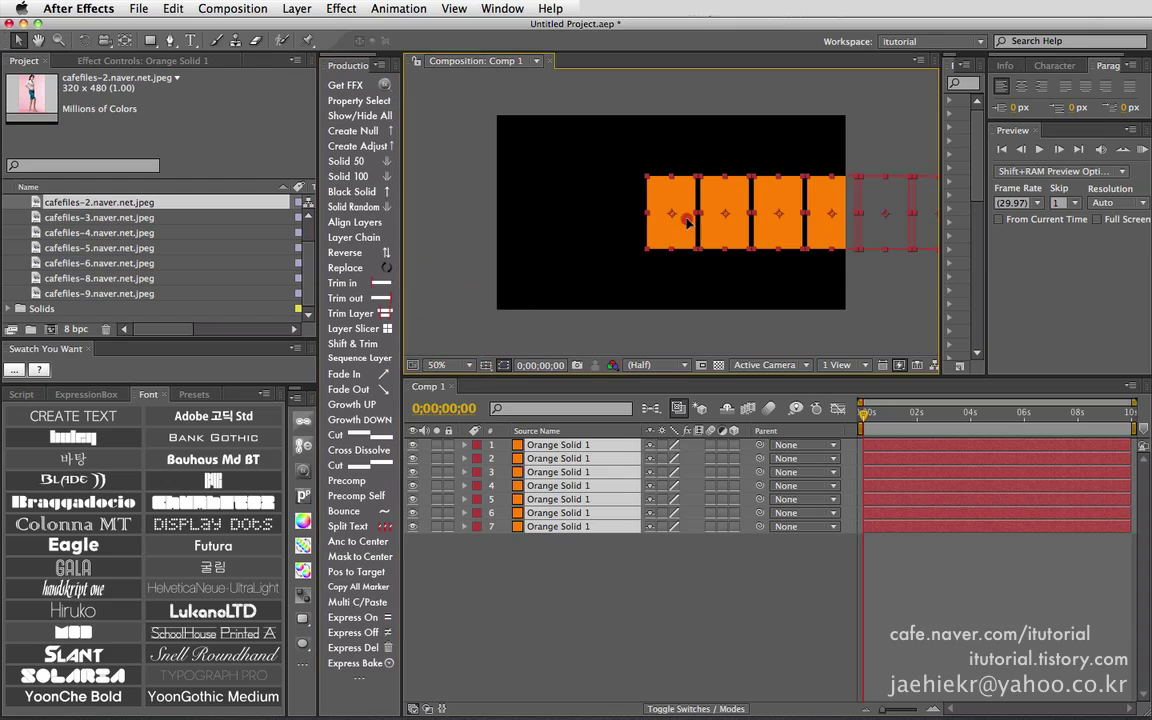
pyautogui.moveTo(686, 219); pyautogui.dragTo(517, 228)
pyautogui.moveTo(516, 233); pyautogui.dragTo(527, 228)
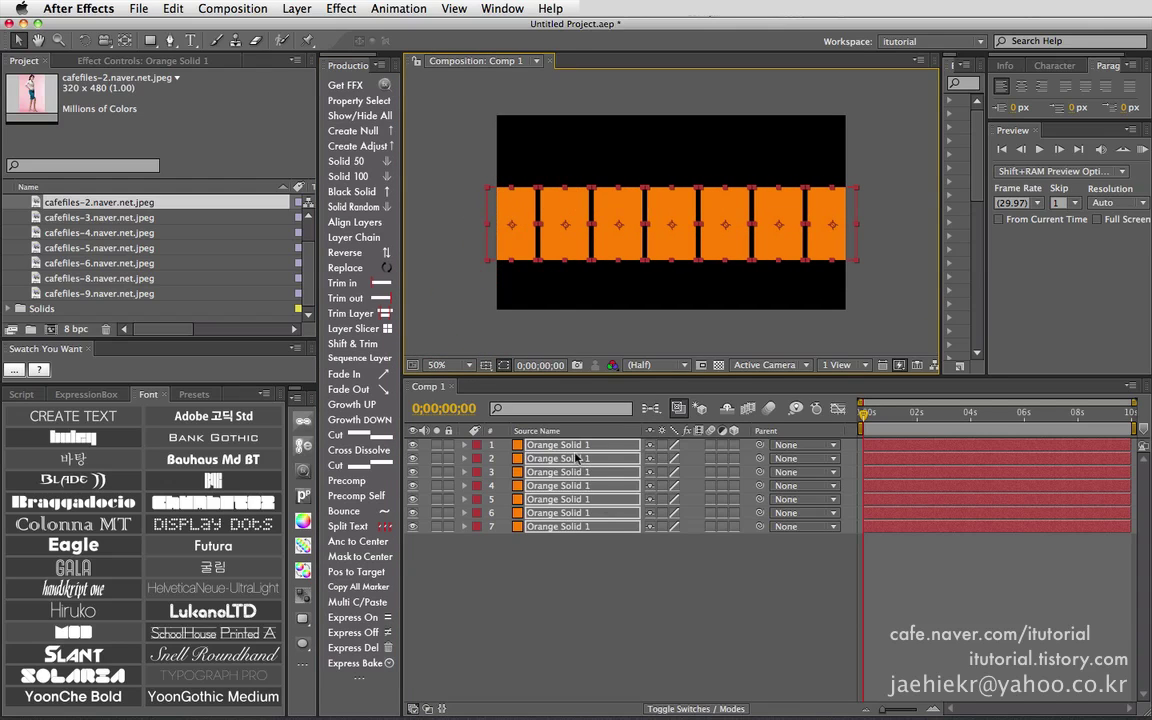
# Select all seven orange solid layers together with the seven images cafefiles-2 through cafefiles-9
pyautogui.click(575, 540)
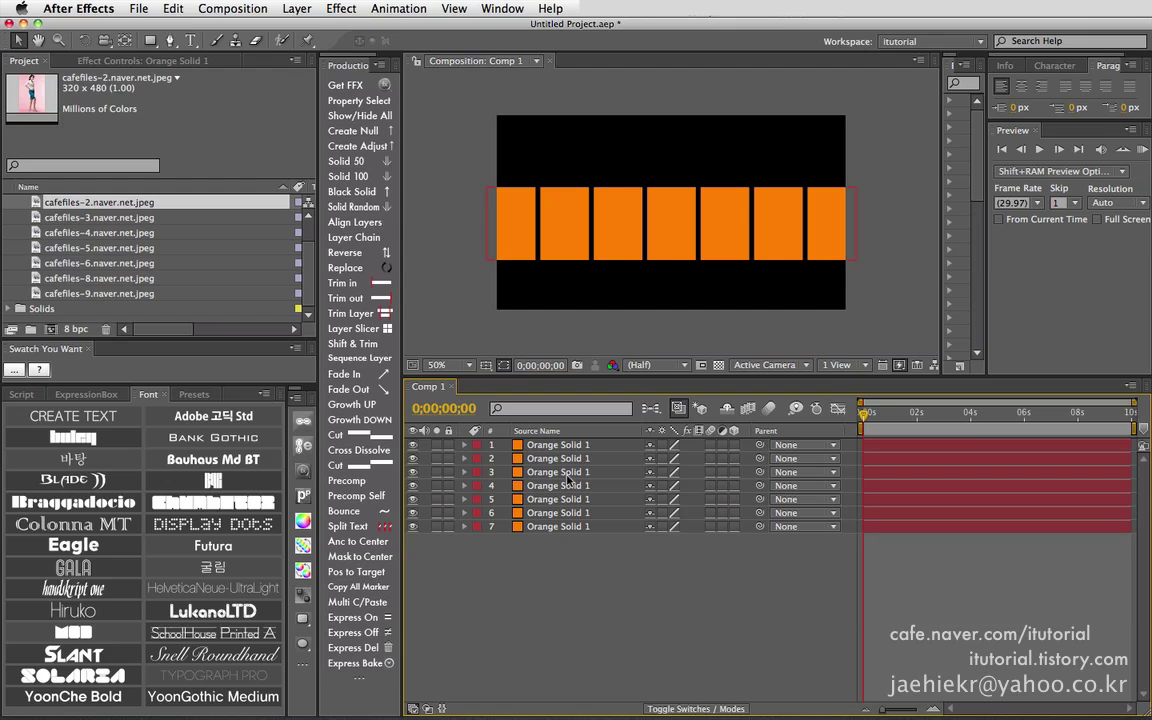
pyautogui.moveTo(600, 550); pyautogui.dragTo(548, 437)
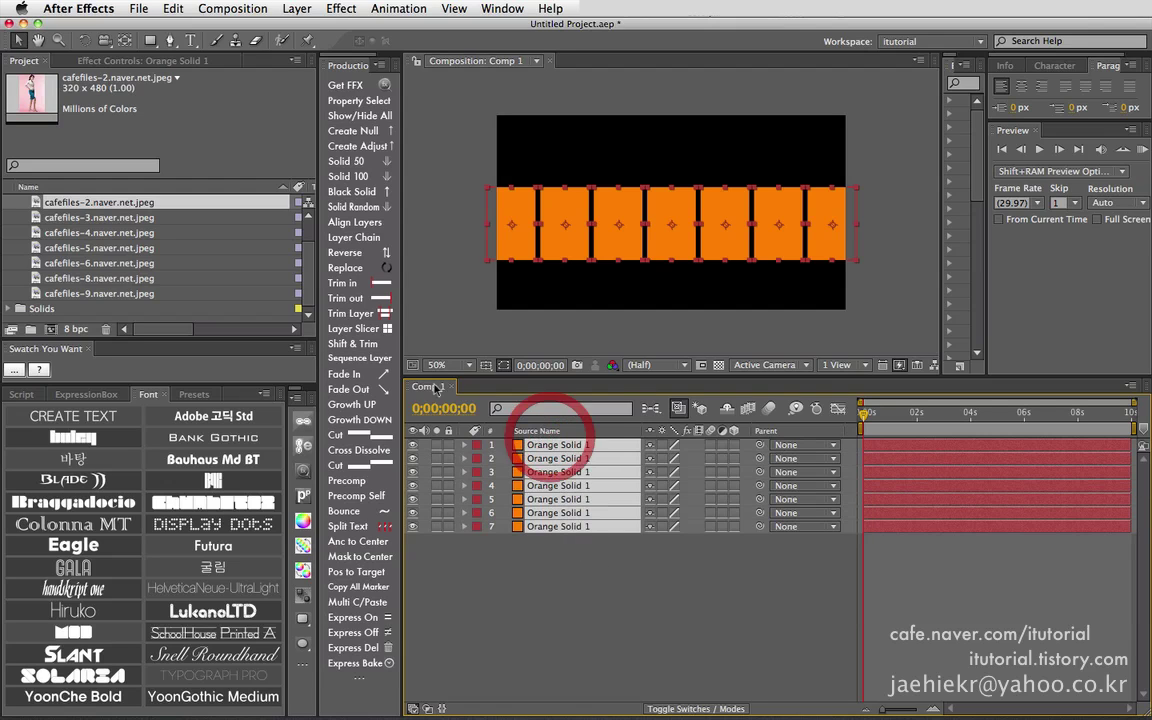
pyautogui.keyDown('shift'); pyautogui.click(127, 294); pyautogui.keyUp('shift')
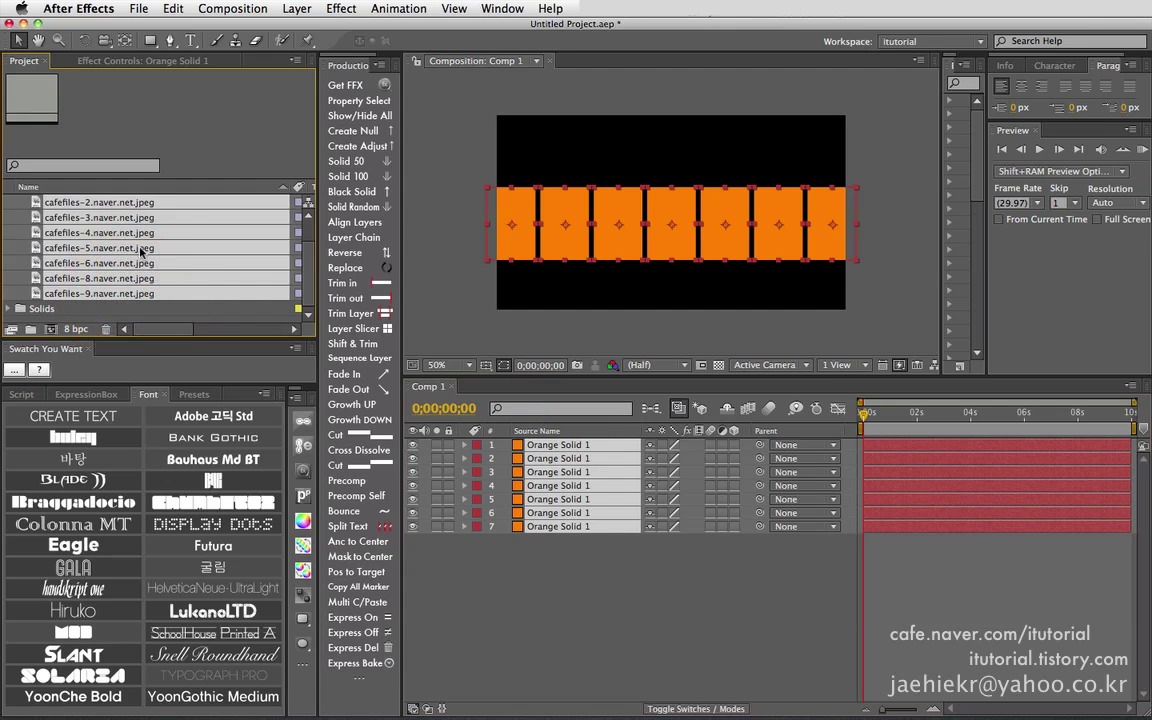
pyautogui.scroll(2, 140, 252)
pyautogui.scroll(-2, 140, 252)
# Replace the seven solids with the selected images using the Replace script, with the composition's timeline active
pyautogui.click(346, 266)
pyautogui.click(676, 288)
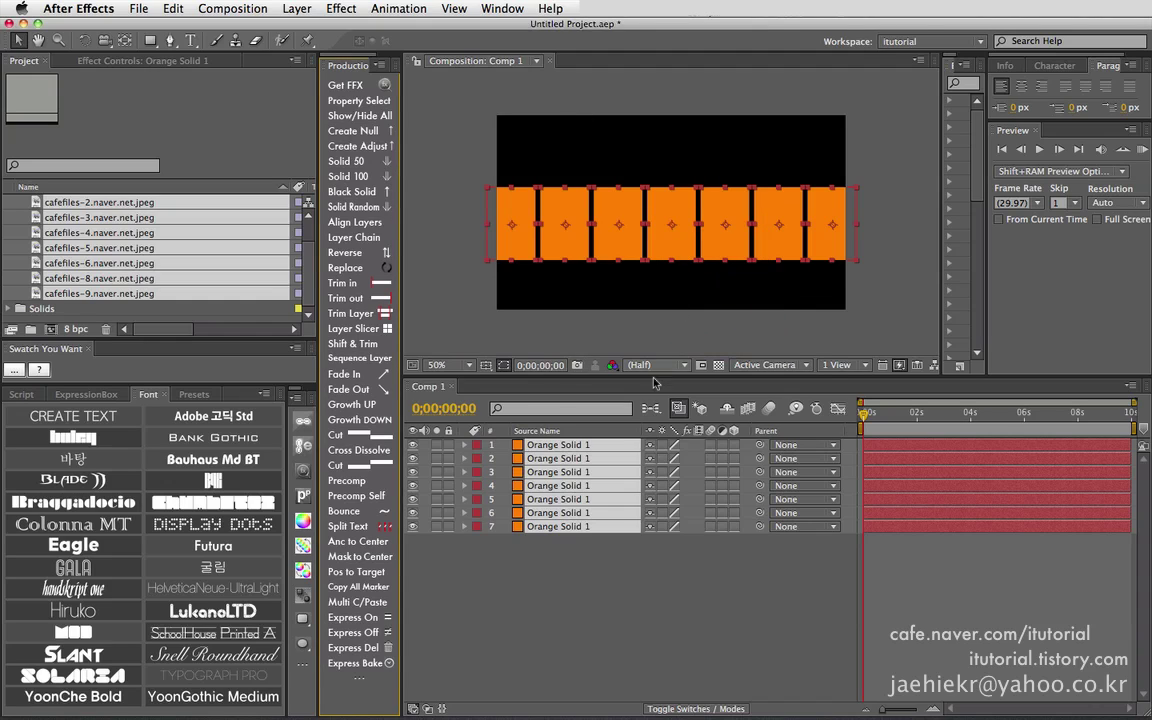
pyautogui.click(428, 386)
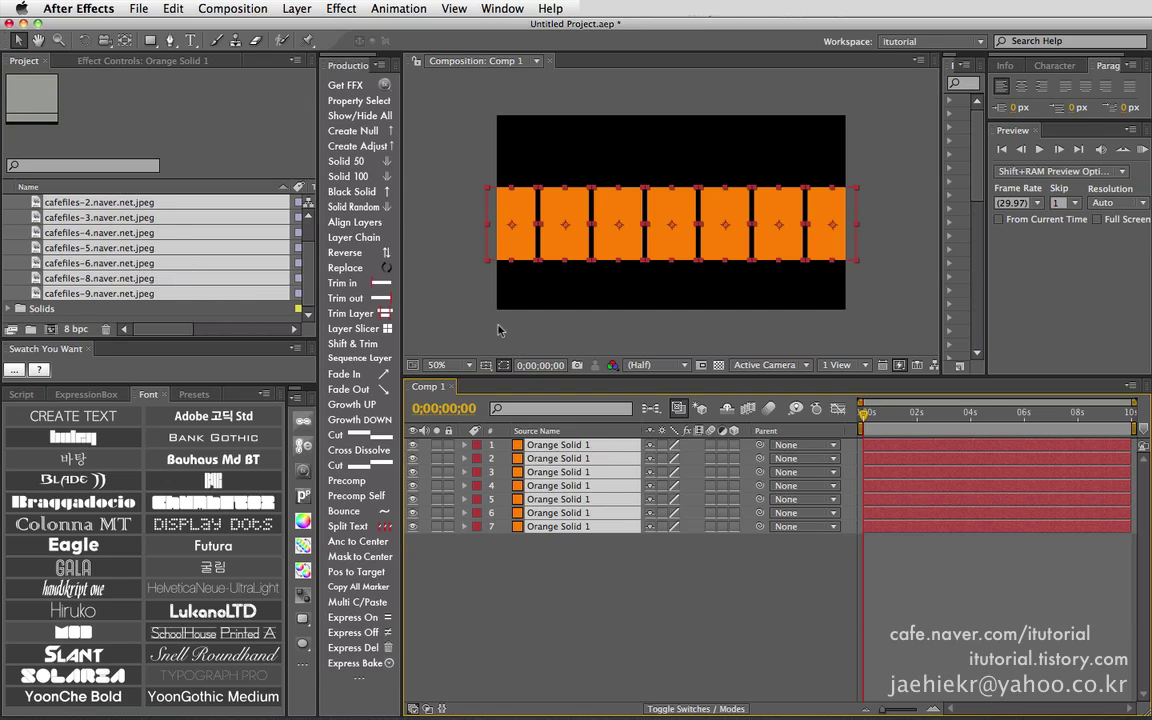
pyautogui.click(367, 237)
pyautogui.moveTo(602, 159); pyautogui.dragTo(522, 172)
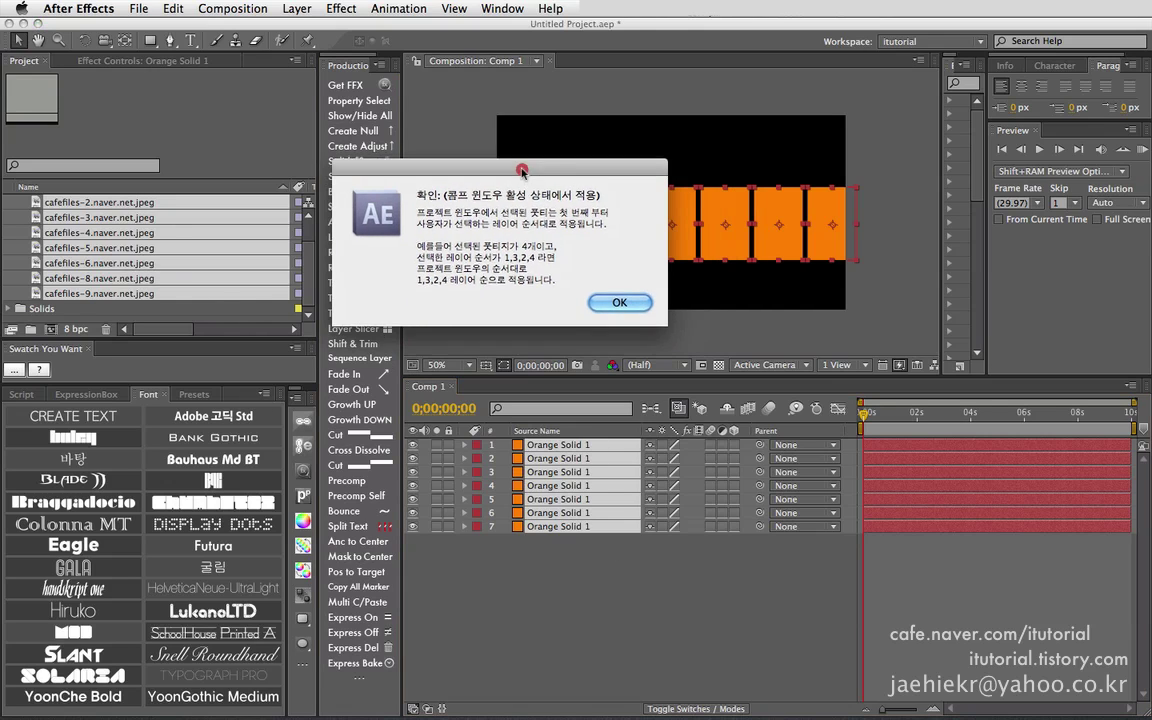
pyautogui.click(617, 302)
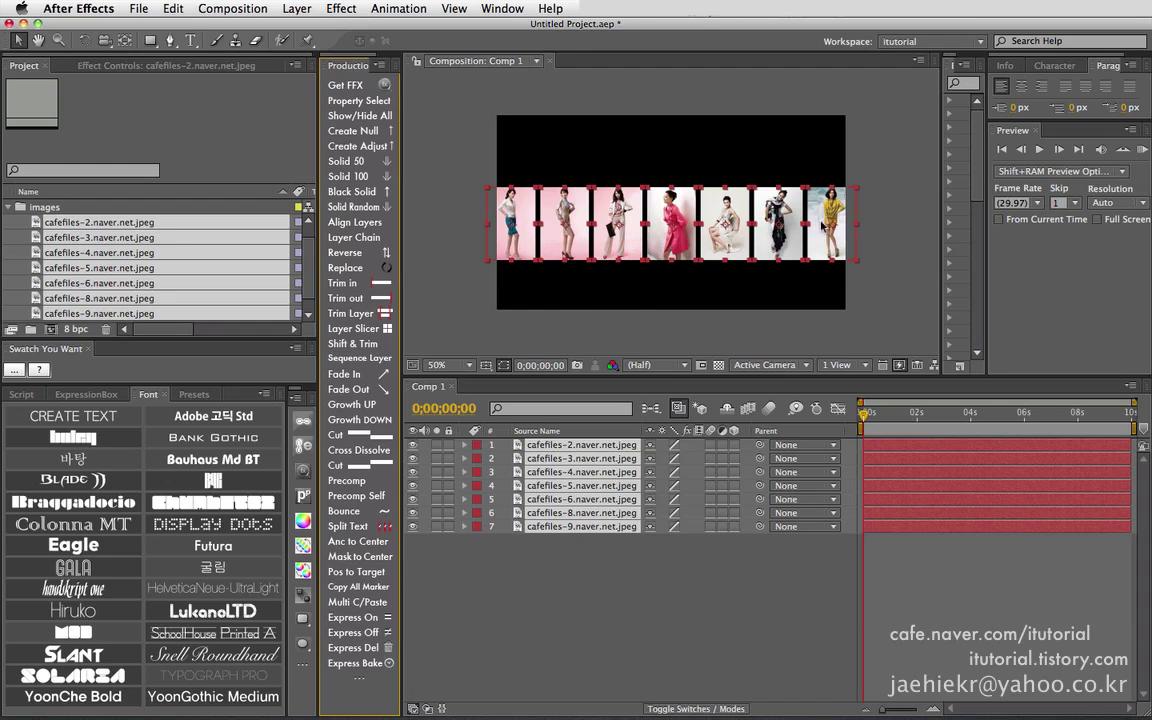
# Undo the replacement and try the Replace script on only the first six solids with all seven images selected
pyautogui.press('super+z')
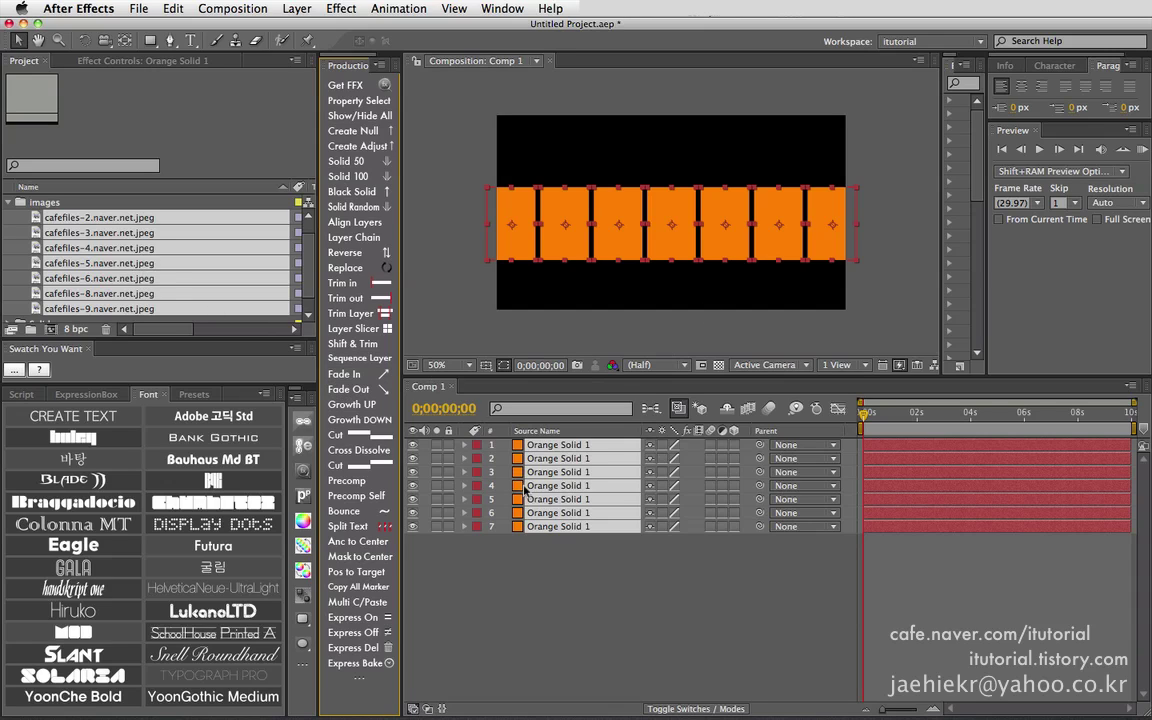
pyautogui.keyDown('super'); pyautogui.click(569, 527); pyautogui.keyUp('super')
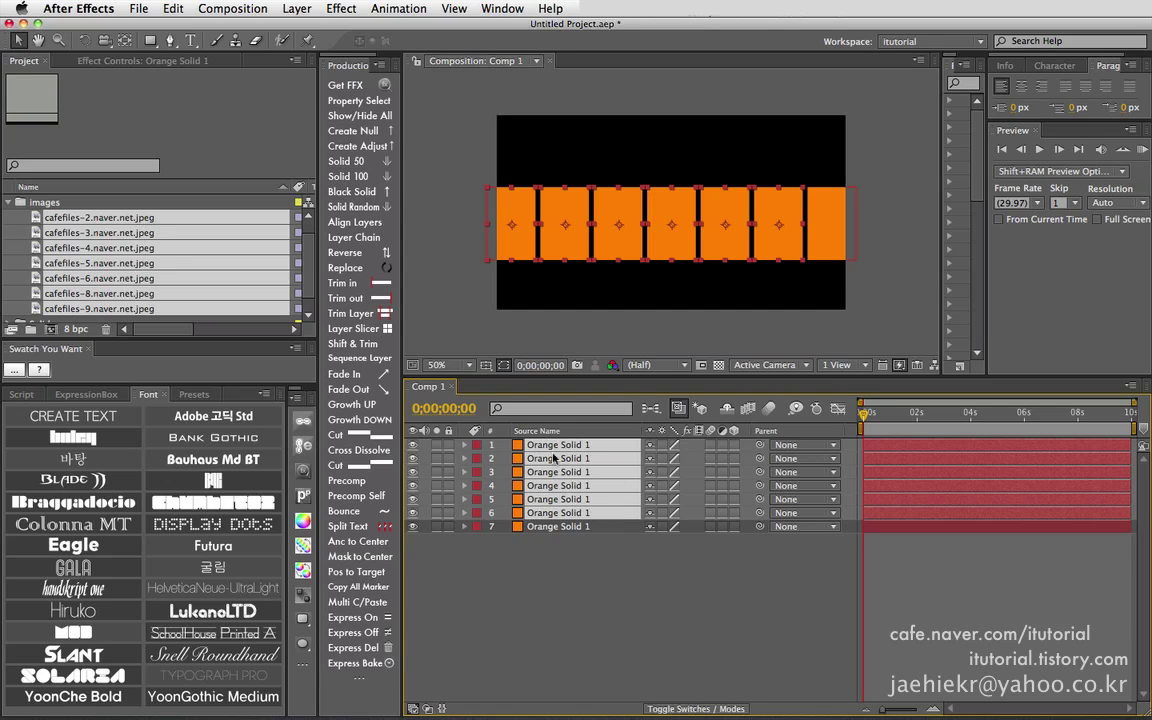
pyautogui.click(345, 267)
pyautogui.moveTo(596, 168); pyautogui.dragTo(567, 162)
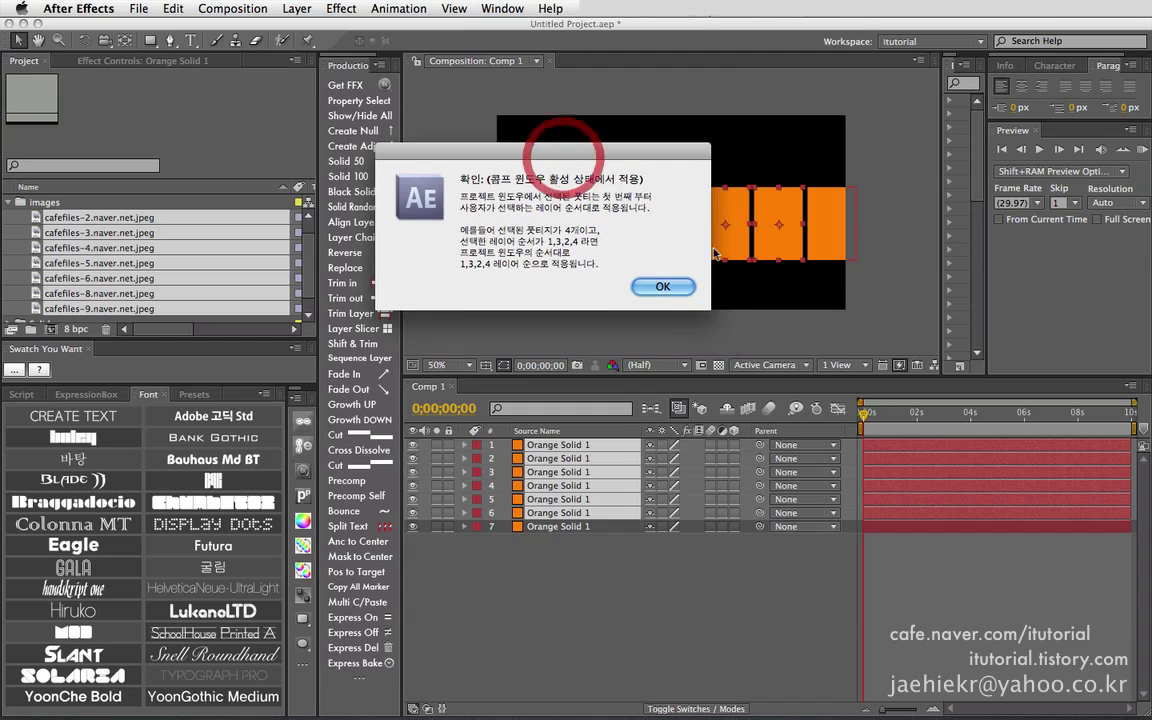
pyautogui.click(668, 287)
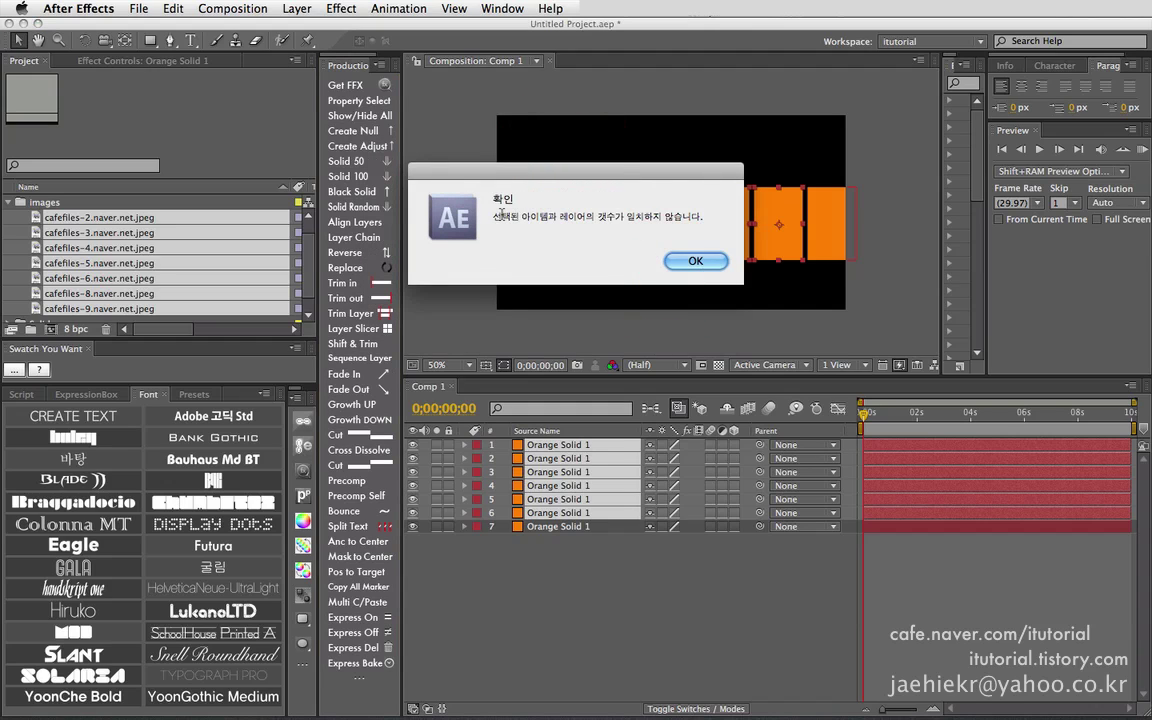
pyautogui.click(690, 261)
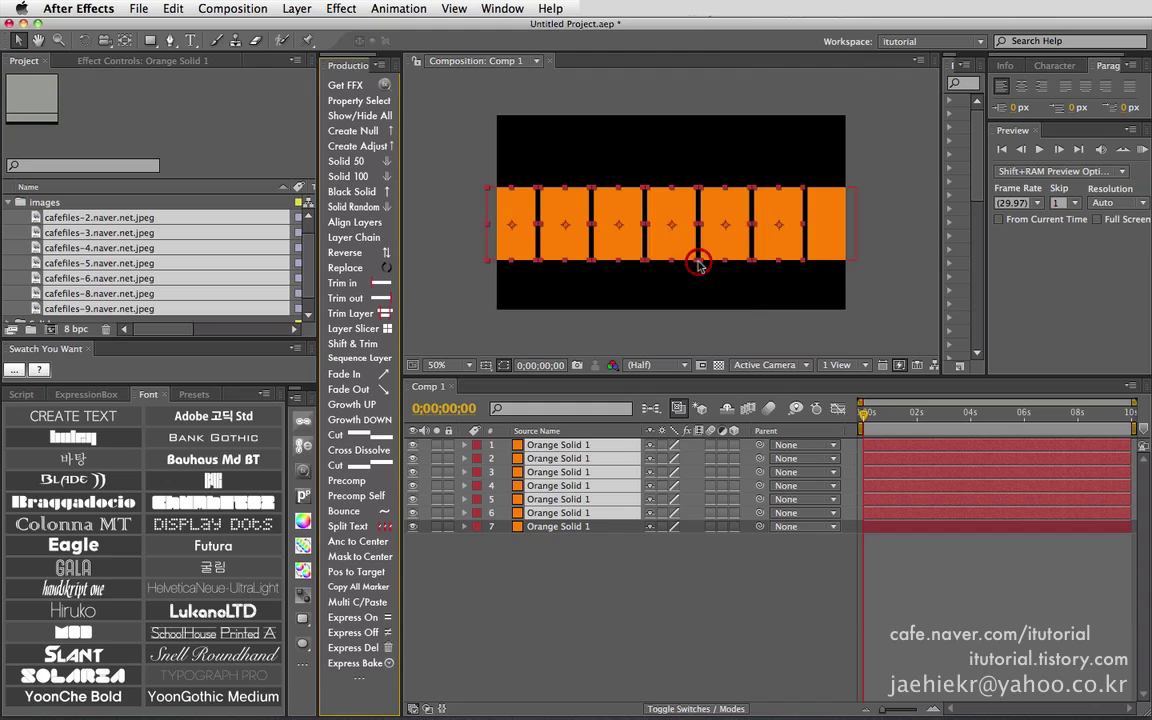
# Try the Replace script on all seven solids with cafefiles-5 left out of the image selection
pyautogui.keyDown('shift'); pyautogui.click(545, 527); pyautogui.keyUp('shift')
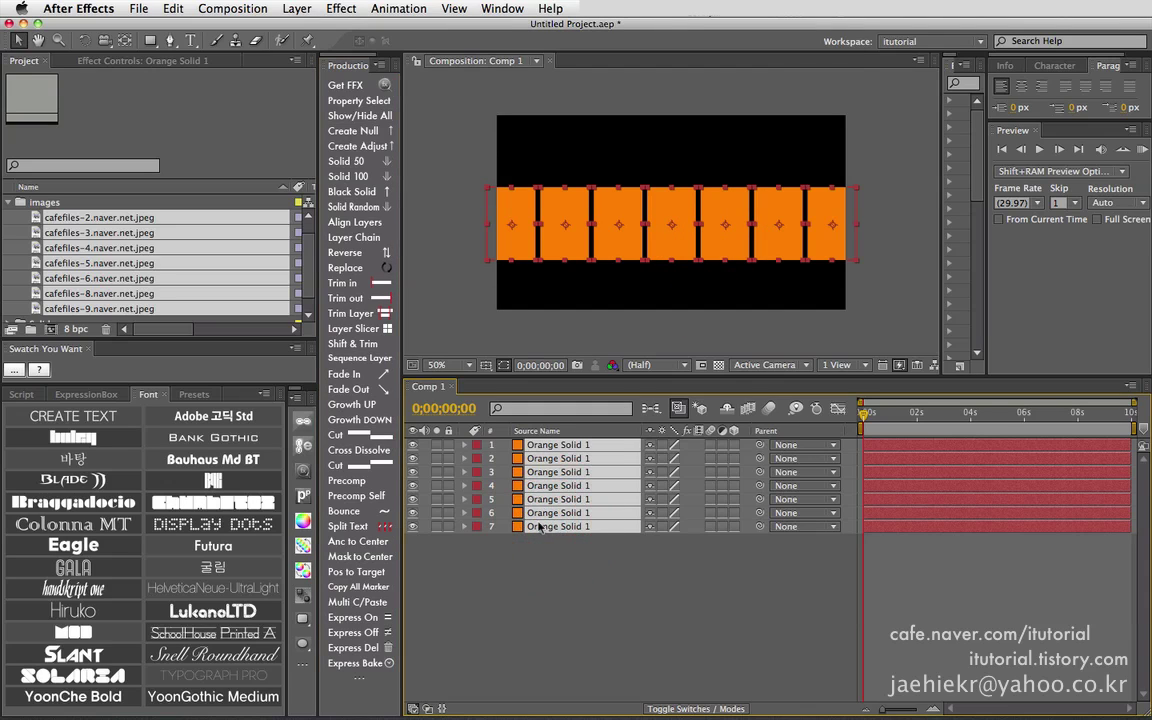
pyautogui.click(116, 266)
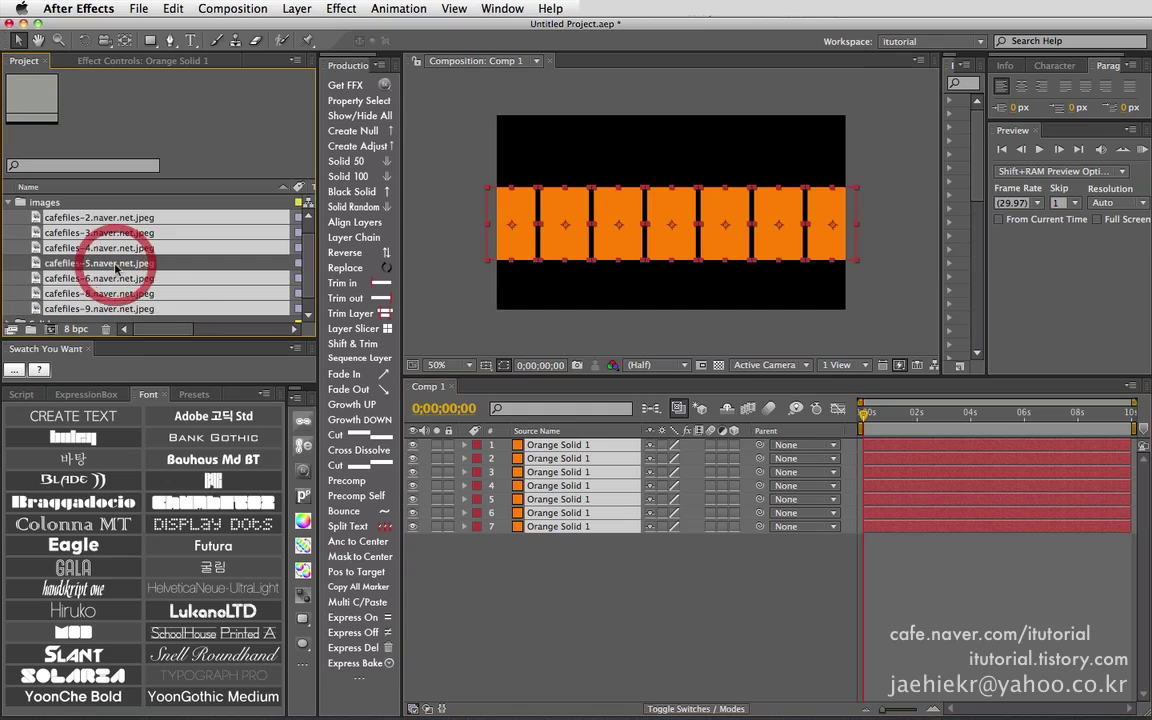
pyautogui.click(345, 266)
pyautogui.click(718, 296)
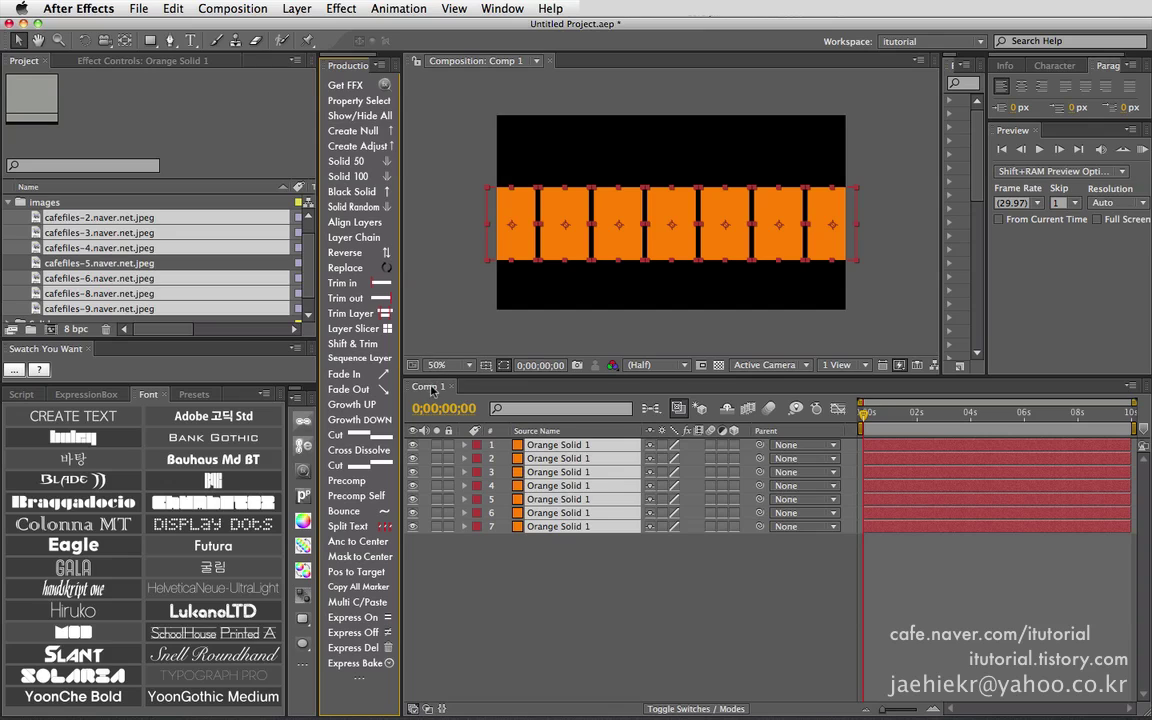
pyautogui.click(400, 360)
pyautogui.click(345, 267)
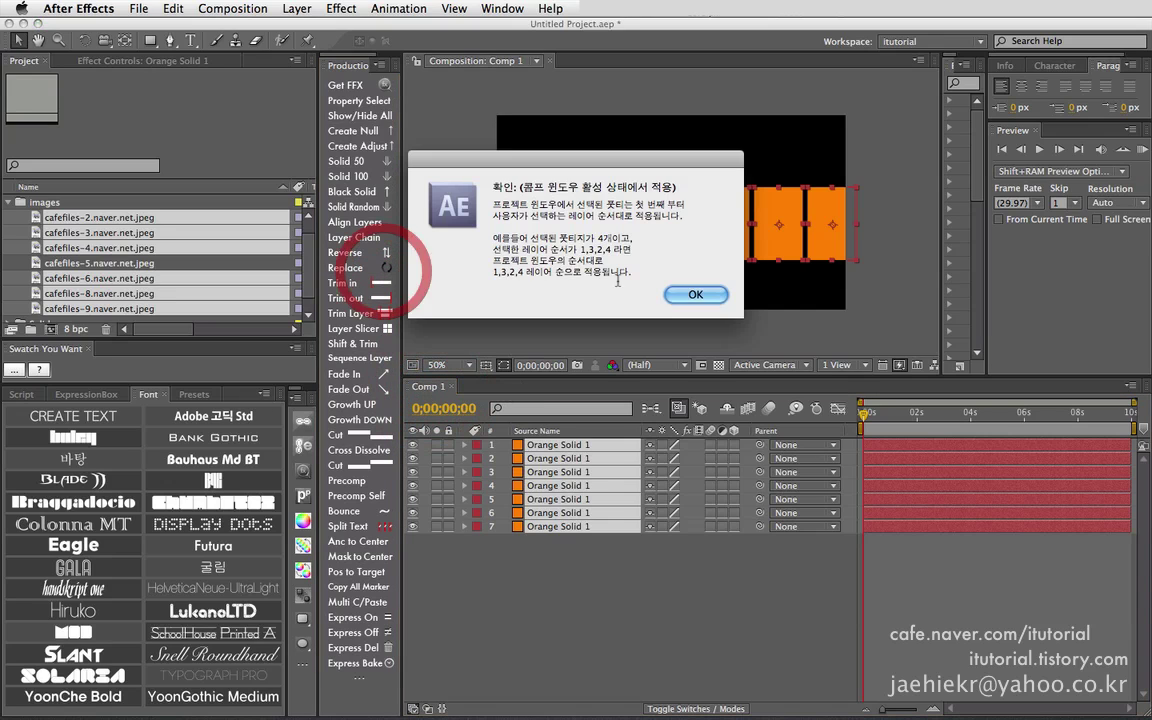
pyautogui.click(602, 288)
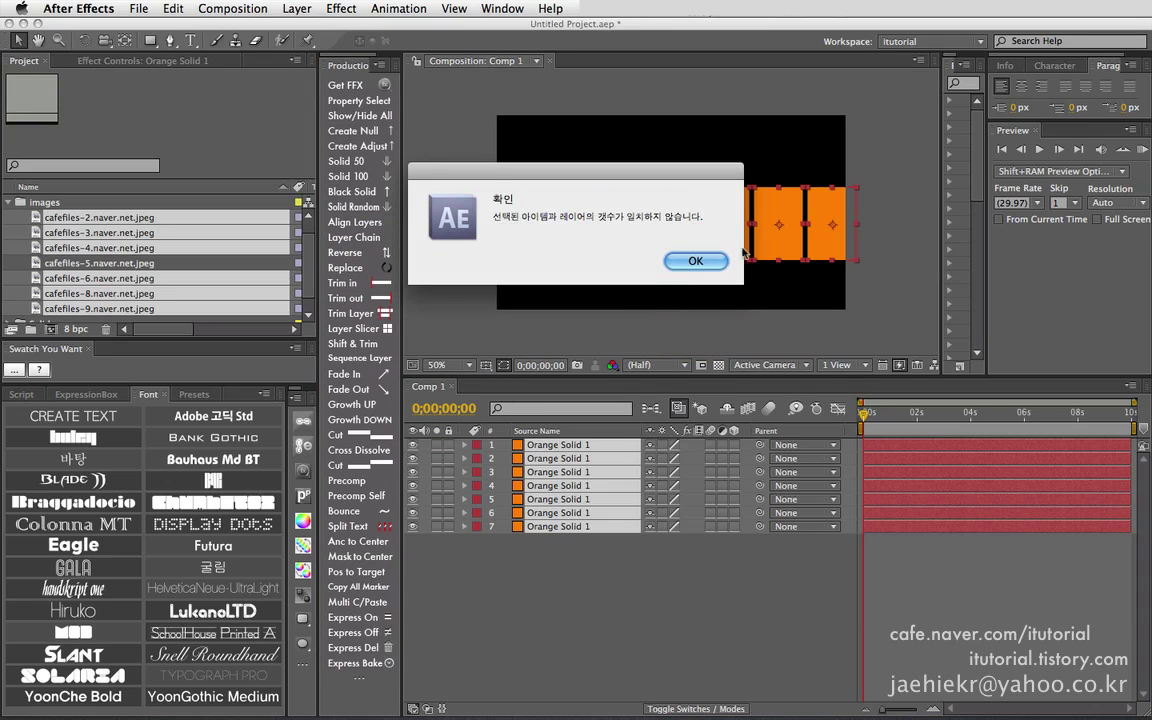
pyautogui.click(695, 261)
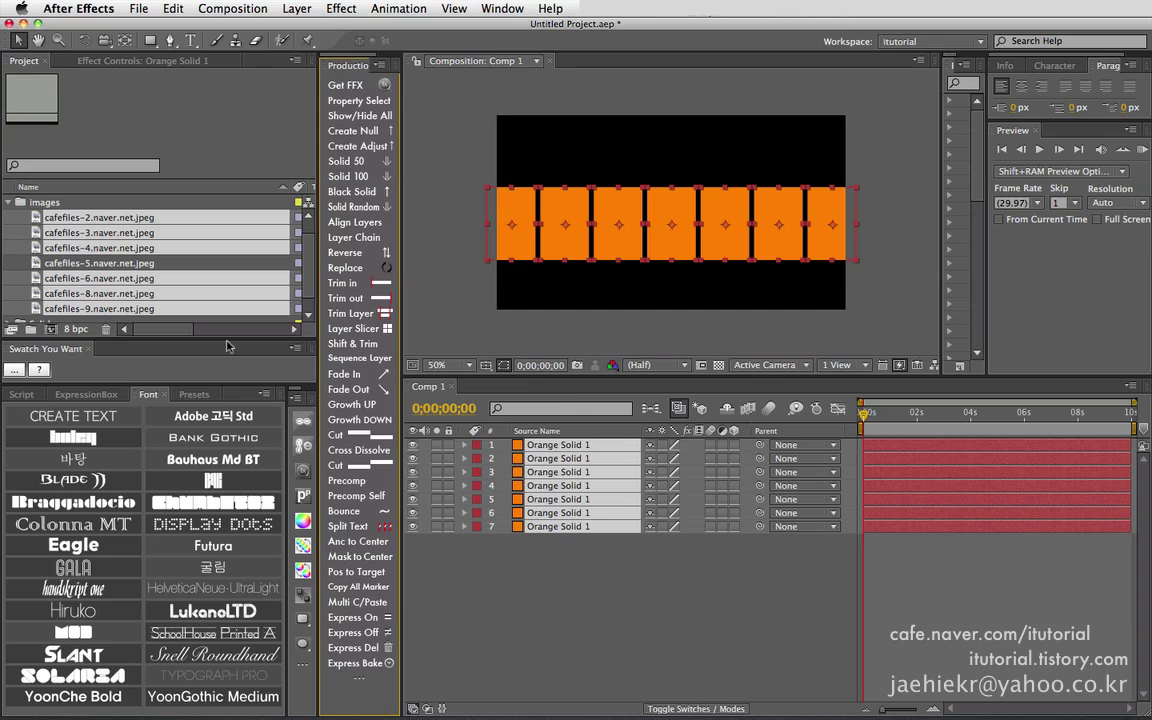
# Add cafefiles-5 back to the image selection and replace all seven solids with the Replace script from the active timeline
pyautogui.keyDown('super'); pyautogui.click(111, 264); pyautogui.keyUp('super')
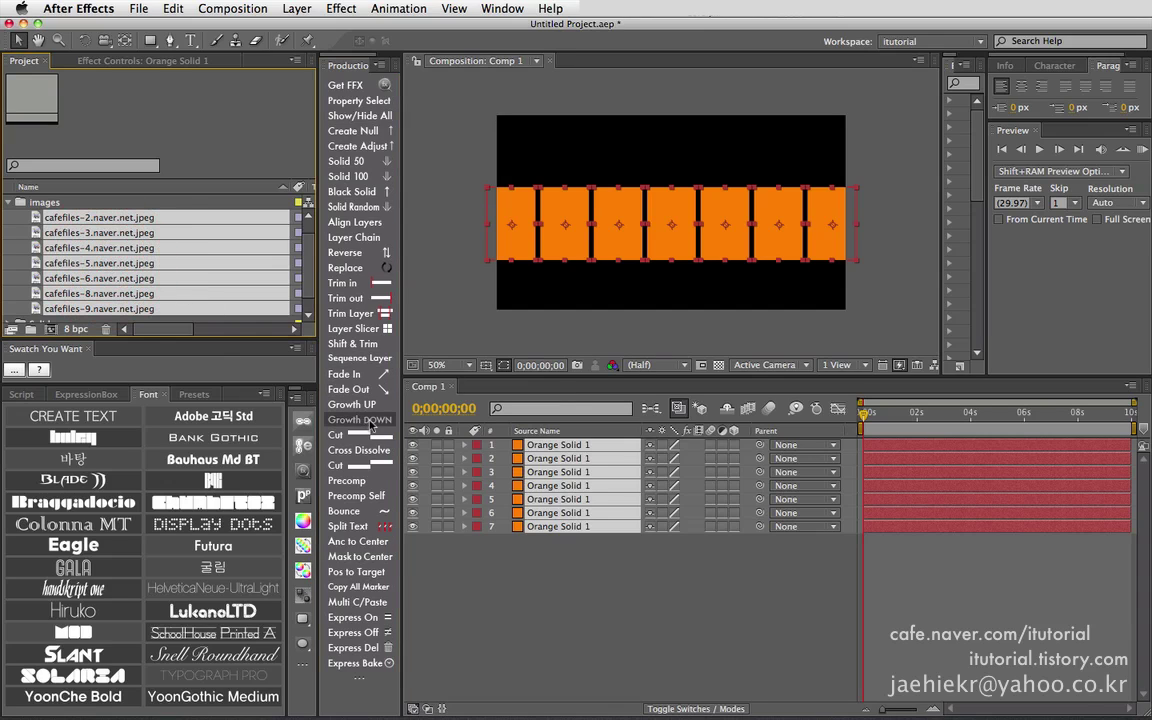
pyautogui.click(425, 384)
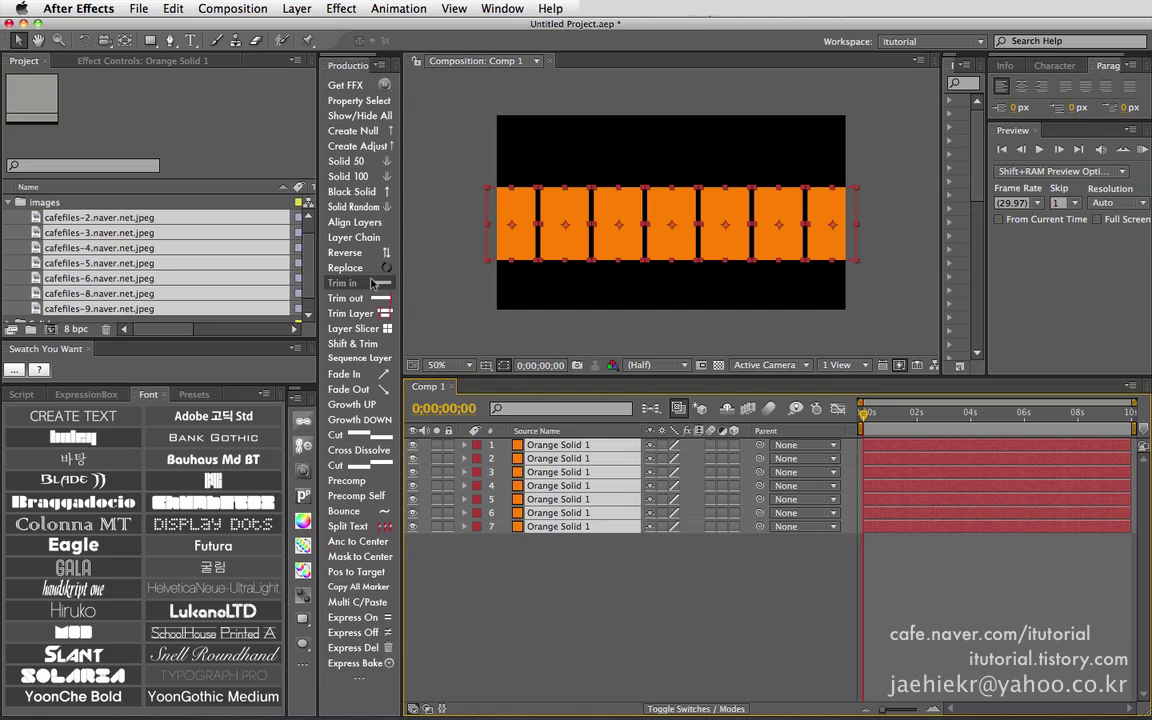
pyautogui.click(324, 252)
pyautogui.click(709, 292)
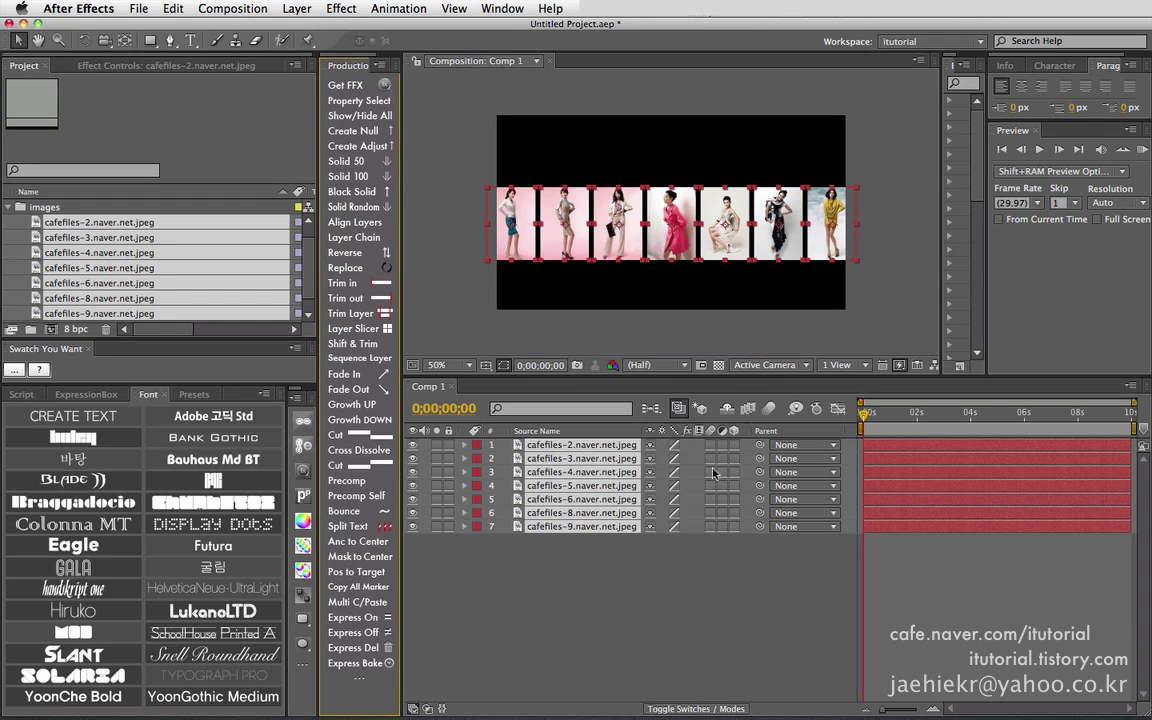
# Undo the seven-image replacement and select only the images cafefiles-2 and cafefiles-3
pyautogui.press('super+z')
pyautogui.click(506, 632)
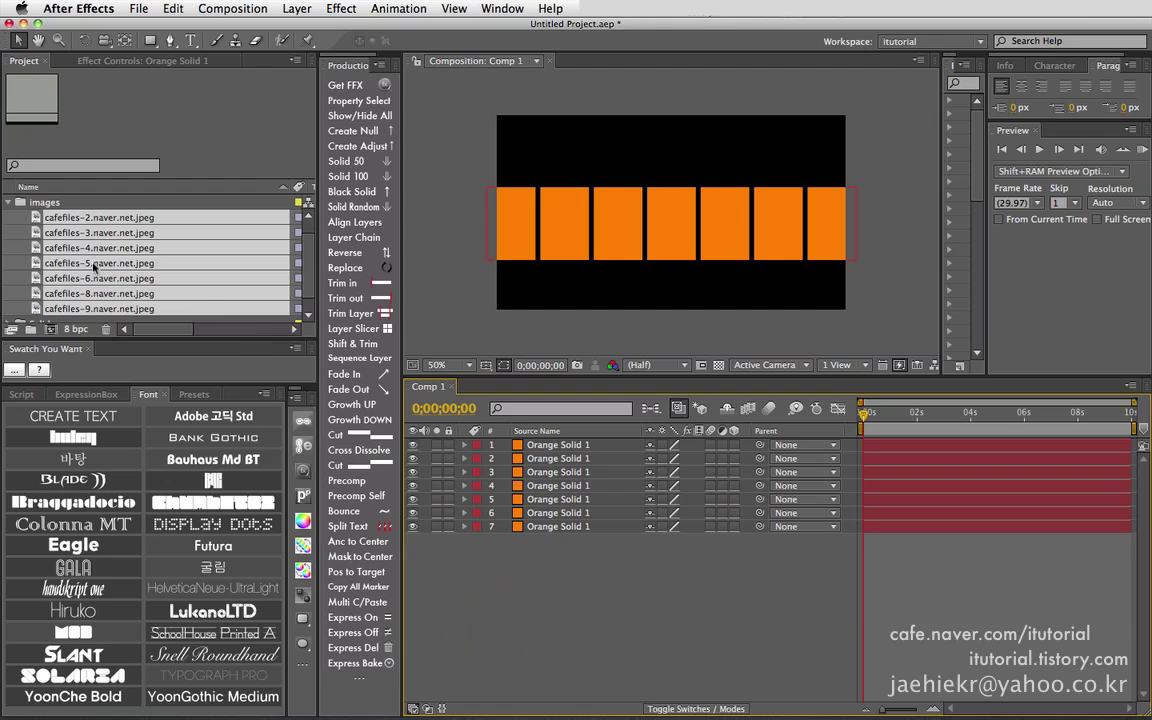
pyautogui.click(18, 226)
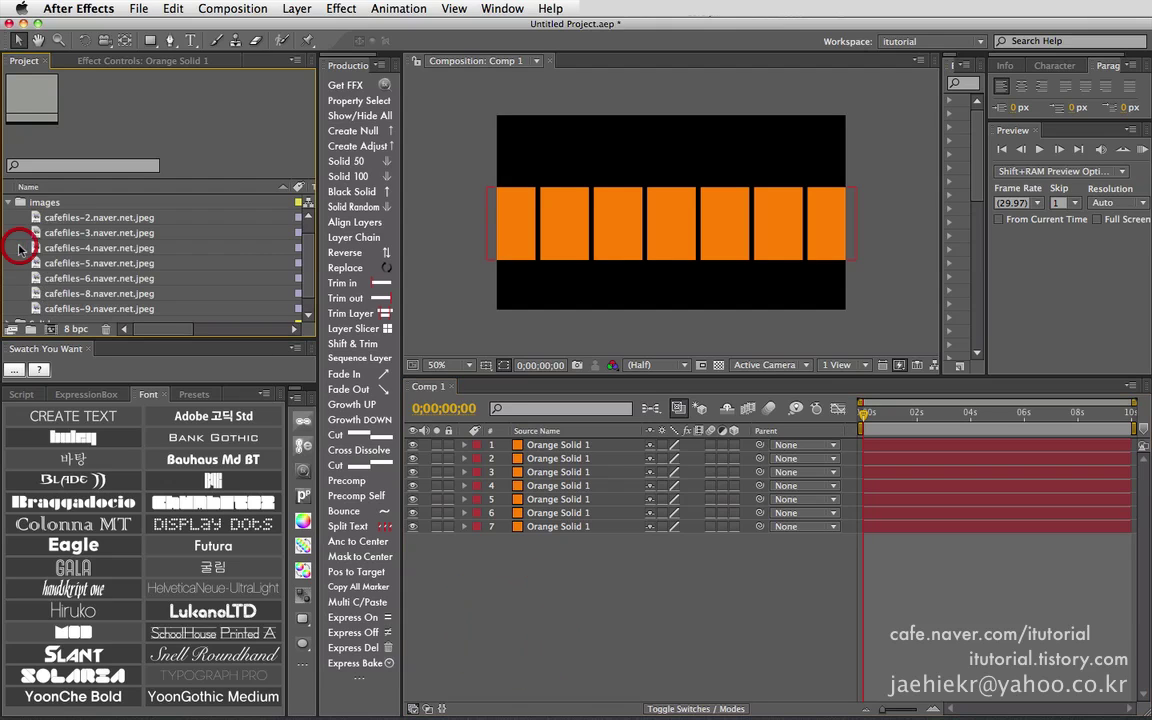
pyautogui.click(88, 217)
pyautogui.keyDown('shift'); pyautogui.click(107, 234); pyautogui.keyUp('shift')
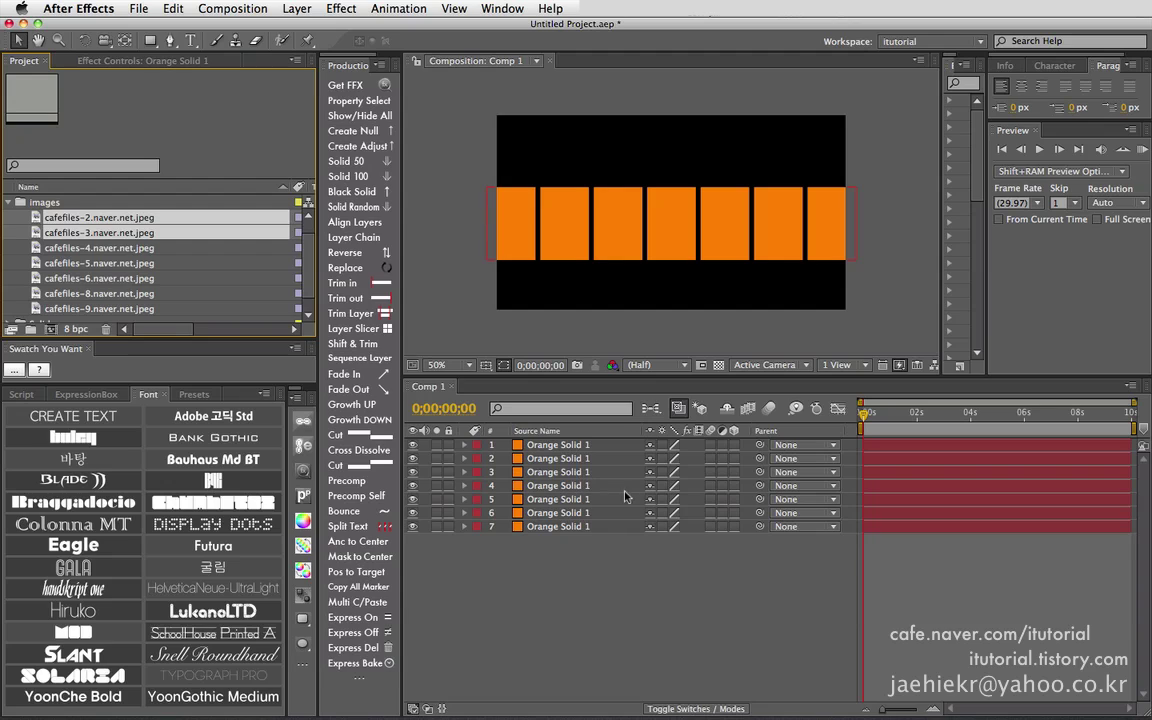
# Select solid layer 7 and add layer 1, and replace them in that order with the two selected images using Replace
pyautogui.click(563, 528)
pyautogui.keyDown('super'); pyautogui.click(562, 446); pyautogui.keyUp('super')
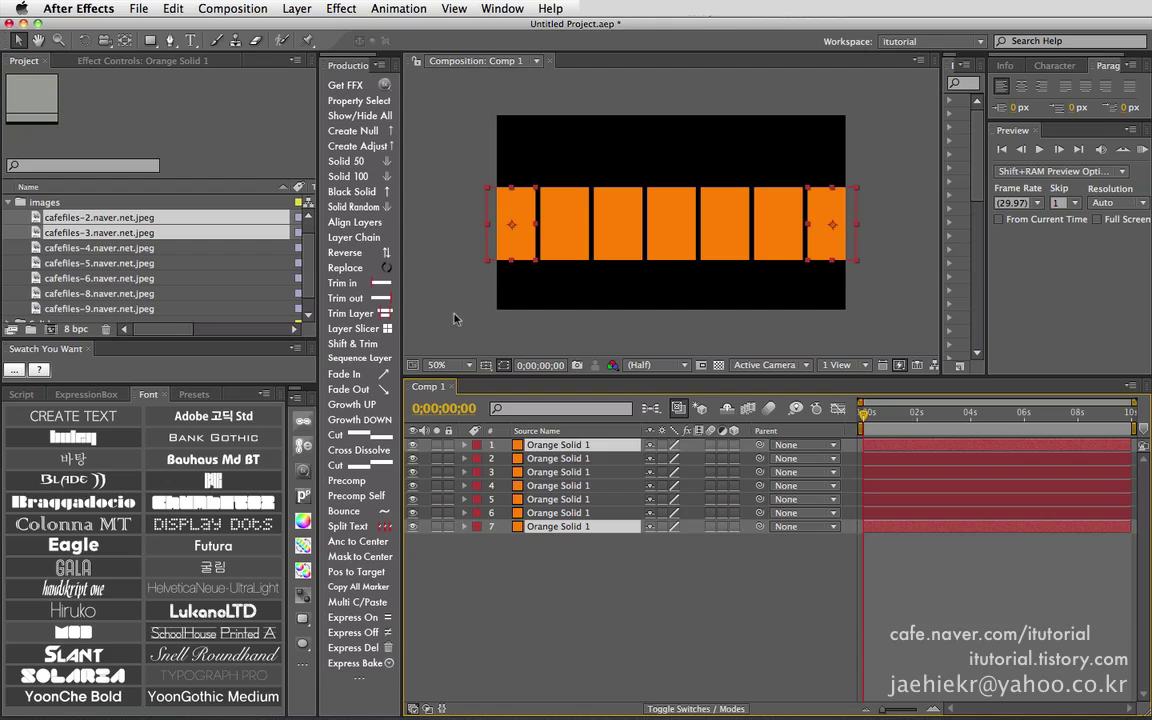
pyautogui.click(379, 270)
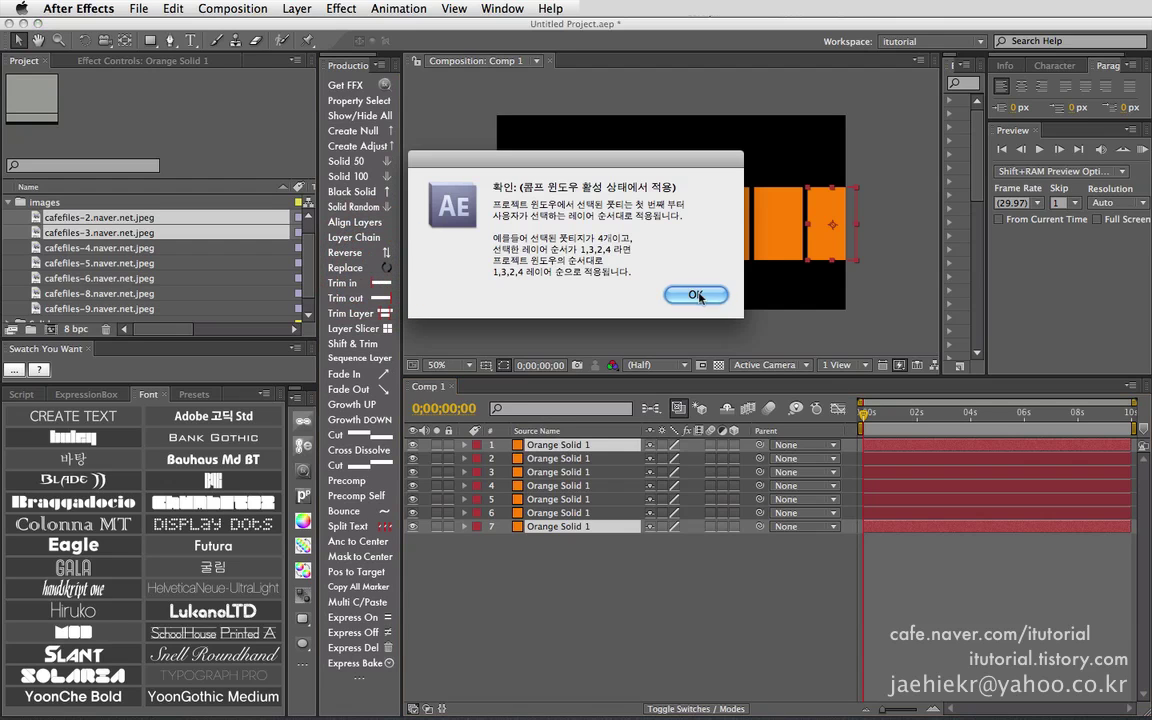
pyautogui.click(626, 266)
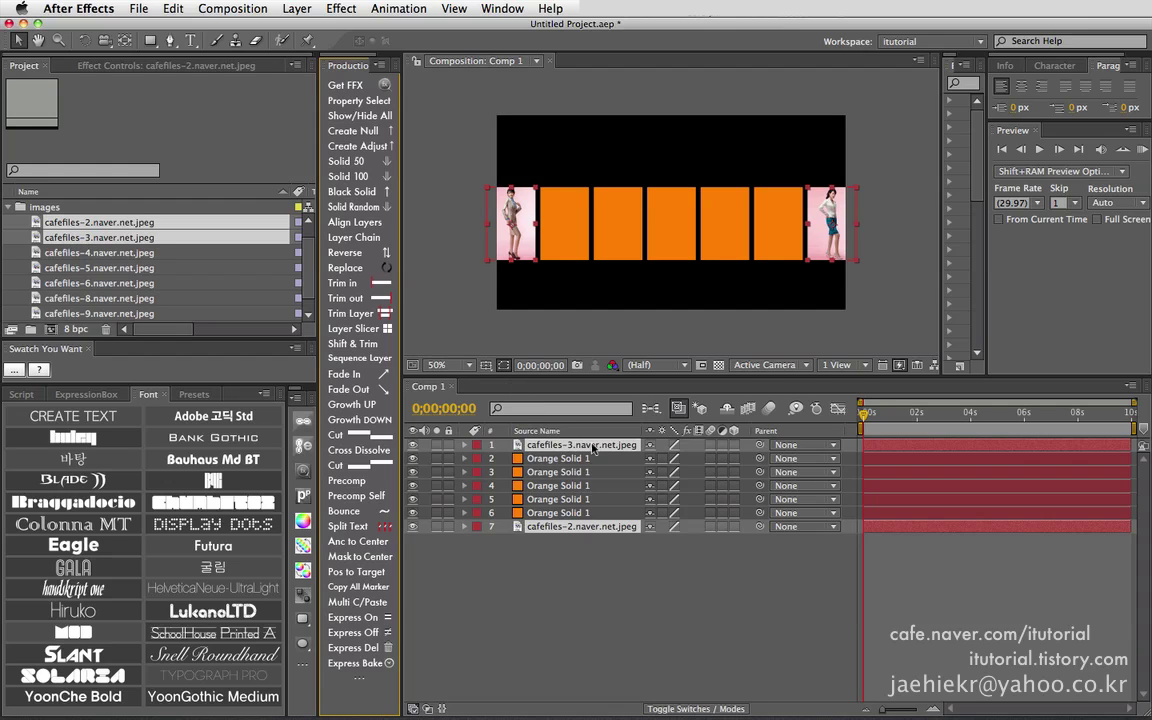
# Undo the two-image replacement and extend the image selection to cafefiles-2 through cafefiles-5
pyautogui.hotkey('ctrl', 'z')
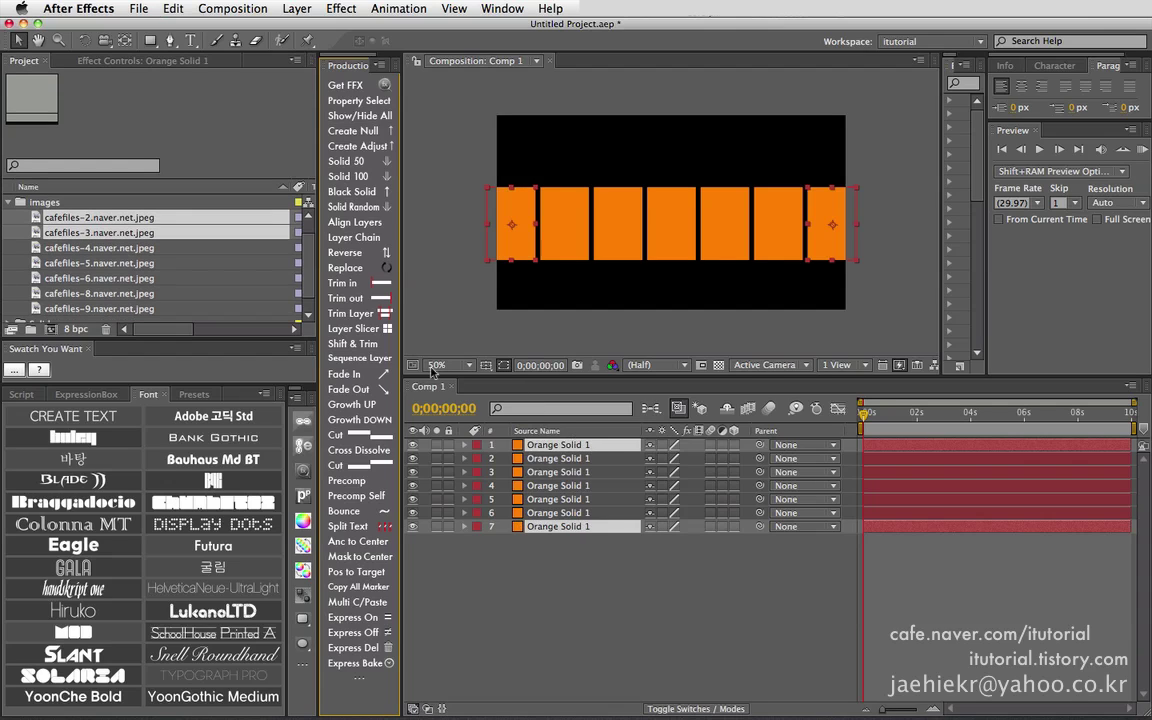
pyautogui.keyDown('shift'); pyautogui.click(107, 224); pyautogui.keyUp('shift')
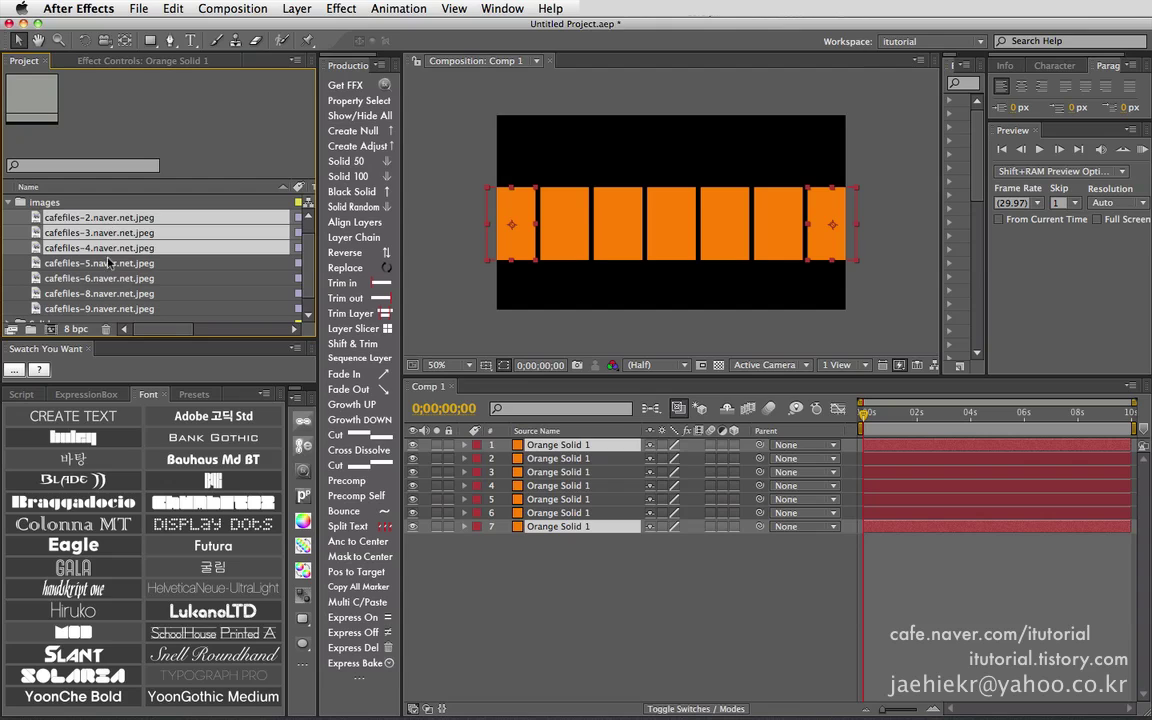
pyautogui.keyDown('shift'); pyautogui.click(108, 262); pyautogui.keyUp('shift')
# Select solid layers 7, 2, 4 and 5 in that order and replace them with the four selected images using Replace
pyautogui.click(579, 570)
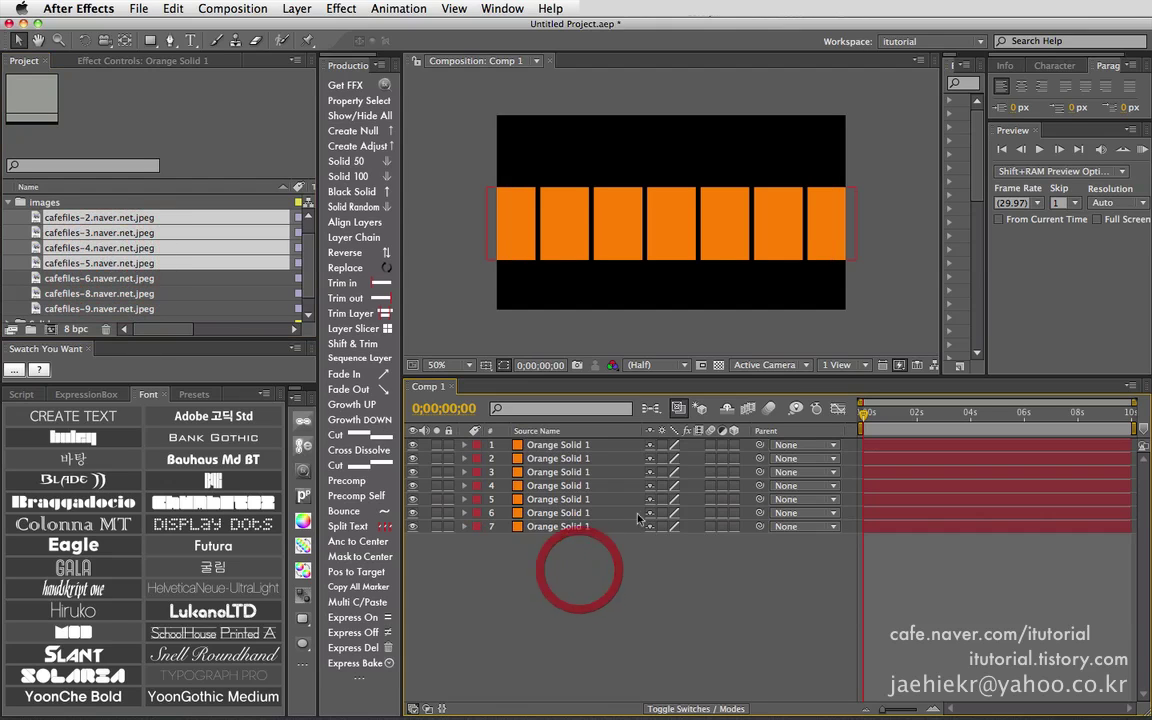
pyautogui.click(575, 527)
pyautogui.keyDown('super'); pyautogui.click(550, 458); pyautogui.keyUp('super')
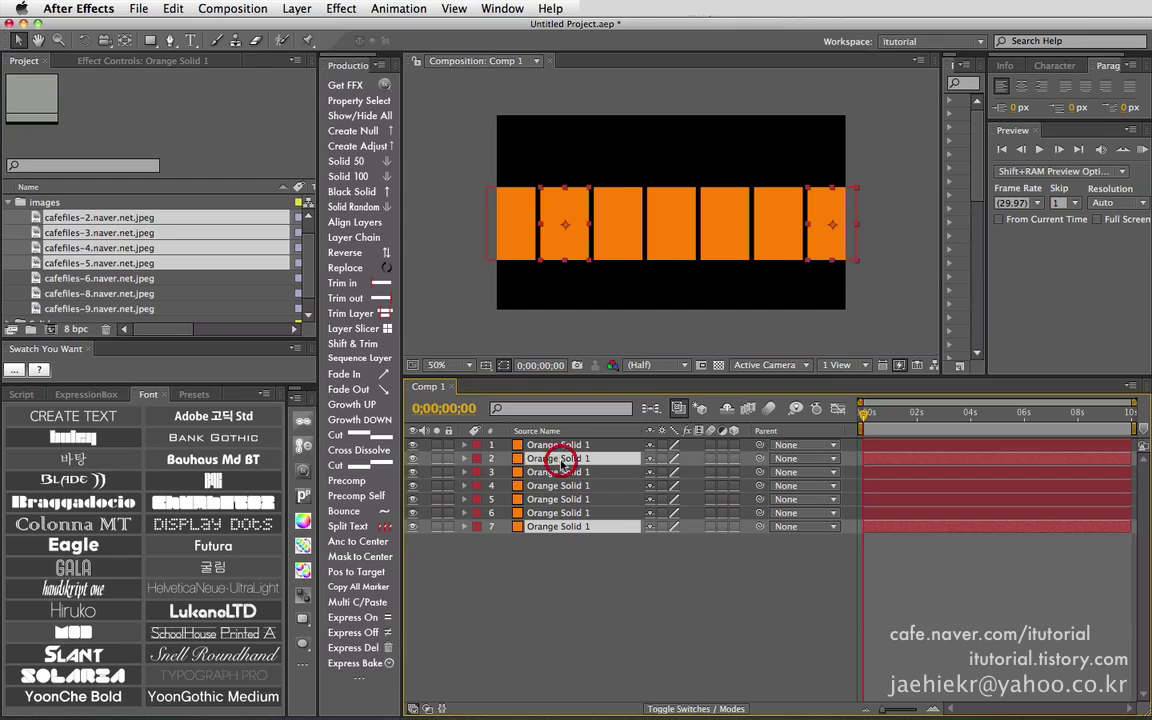
pyautogui.keyDown('super'); pyautogui.click(562, 485); pyautogui.keyUp('super')
pyautogui.keyDown('super'); pyautogui.click(562, 499); pyautogui.keyUp('super')
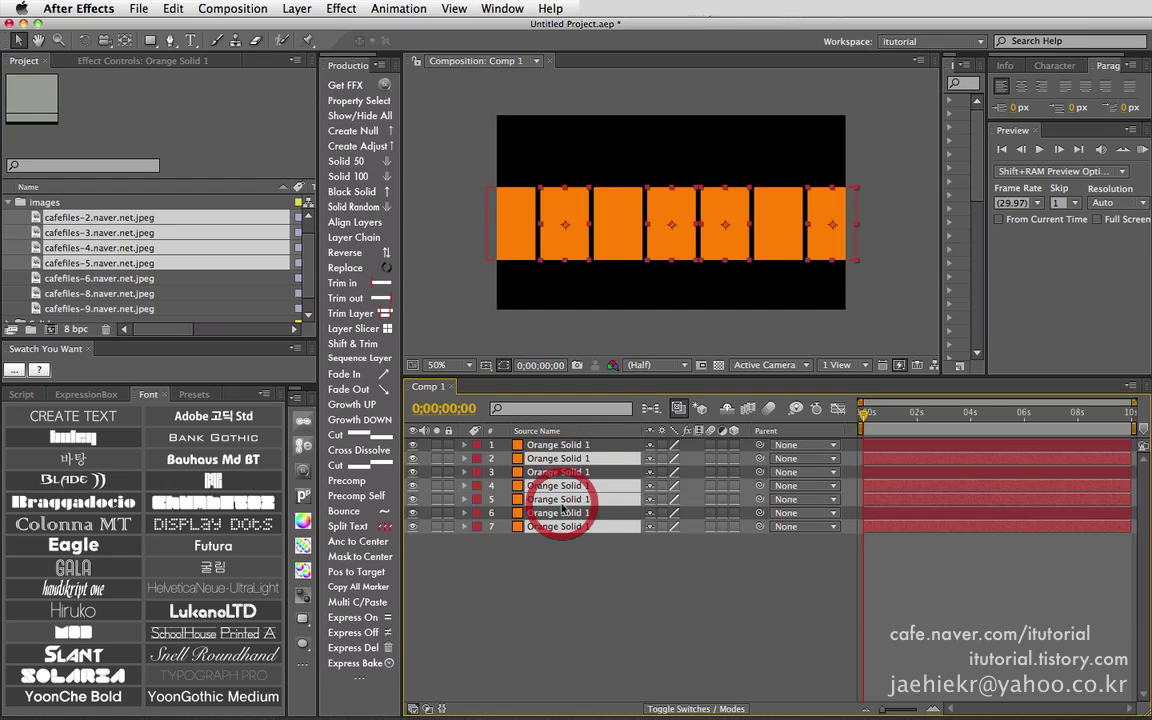
pyautogui.click(388, 268)
pyautogui.click(697, 294)
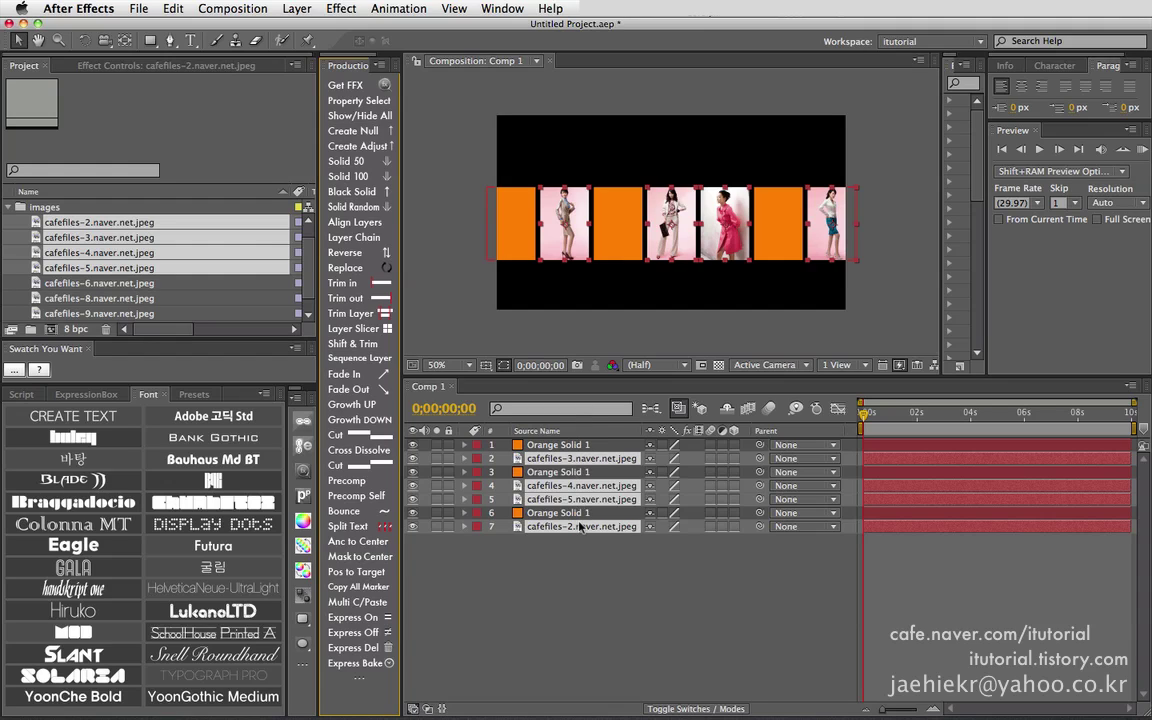
# Undo the replacement of layers 7, 2, 4 and 5 and clear the layer selection
pyautogui.click(565, 566)
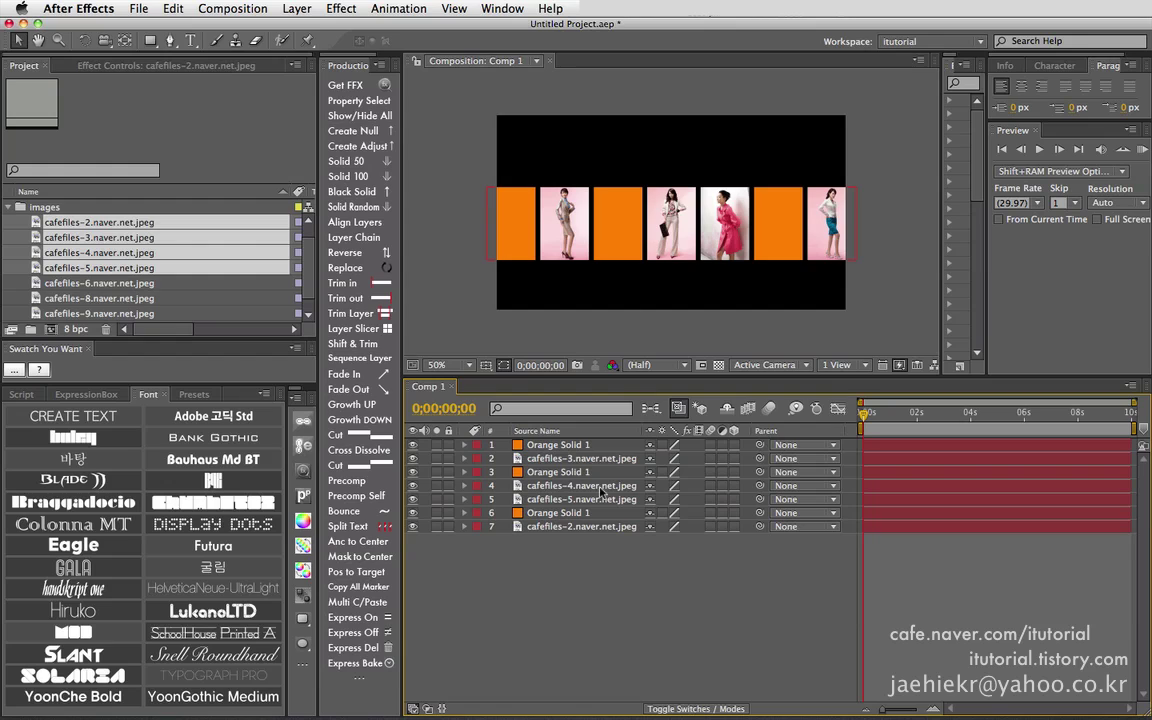
pyautogui.press('super+z')
pyautogui.click(582, 562)
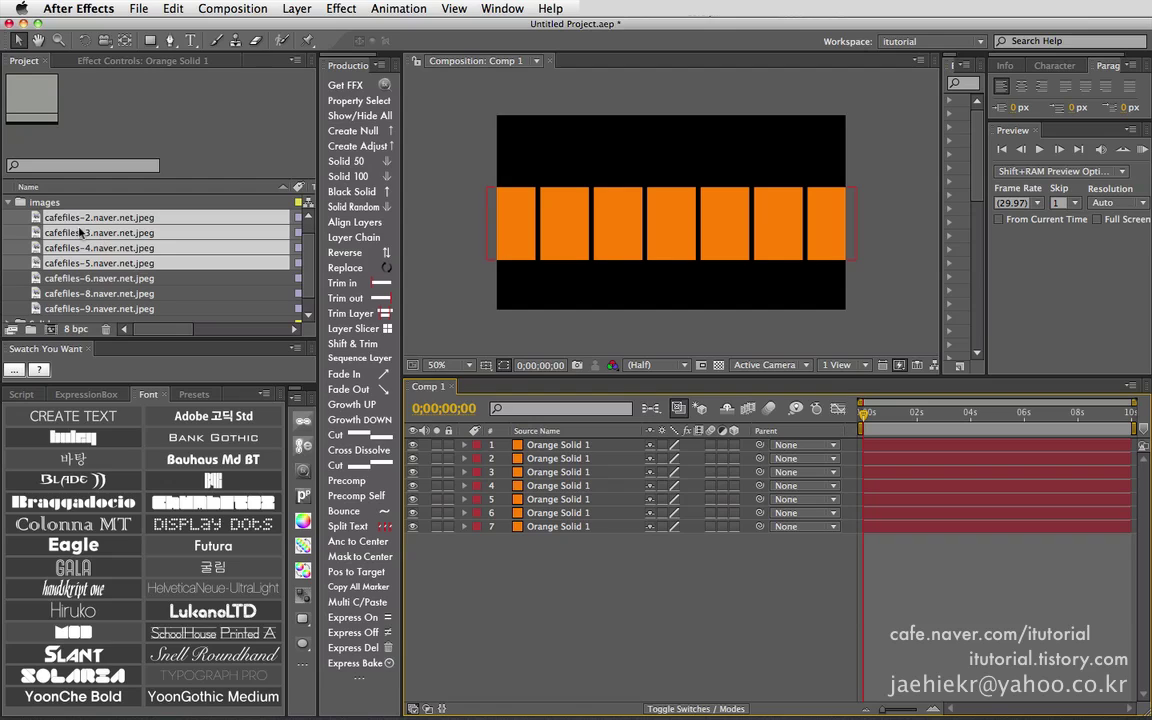
# Select the first, fourth, sixth and seventh solids in that order in the composition view and replace them with the four selected images
pyautogui.click(517, 220)
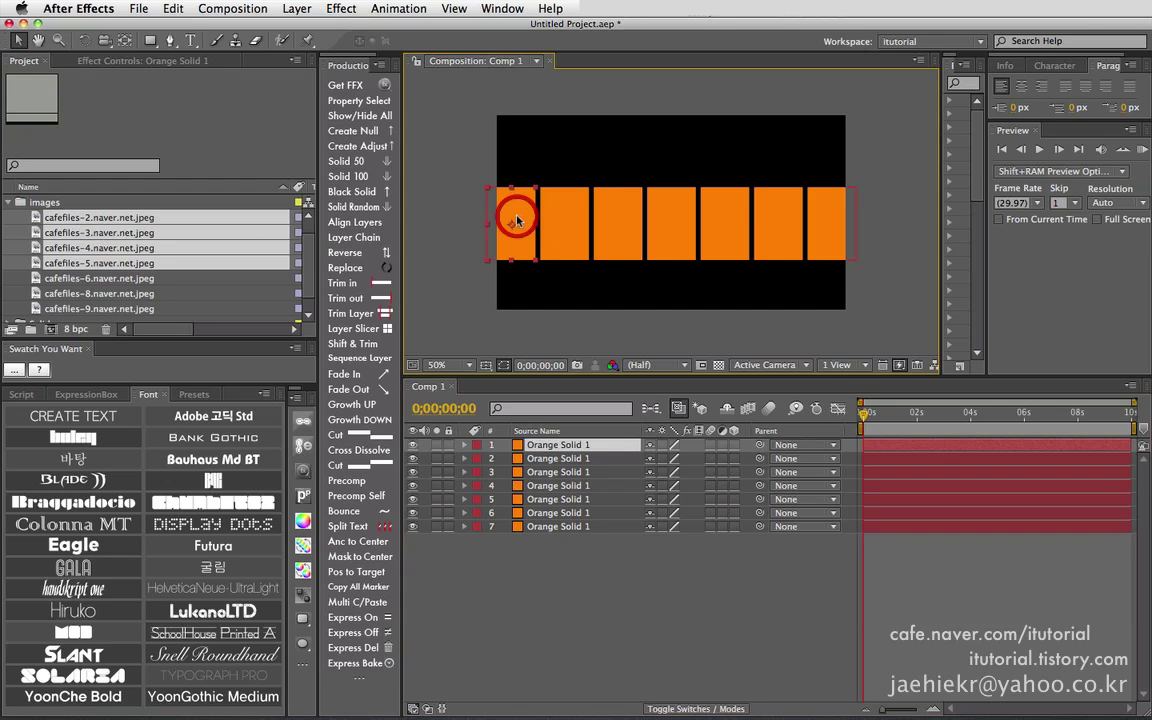
pyautogui.click(672, 226)
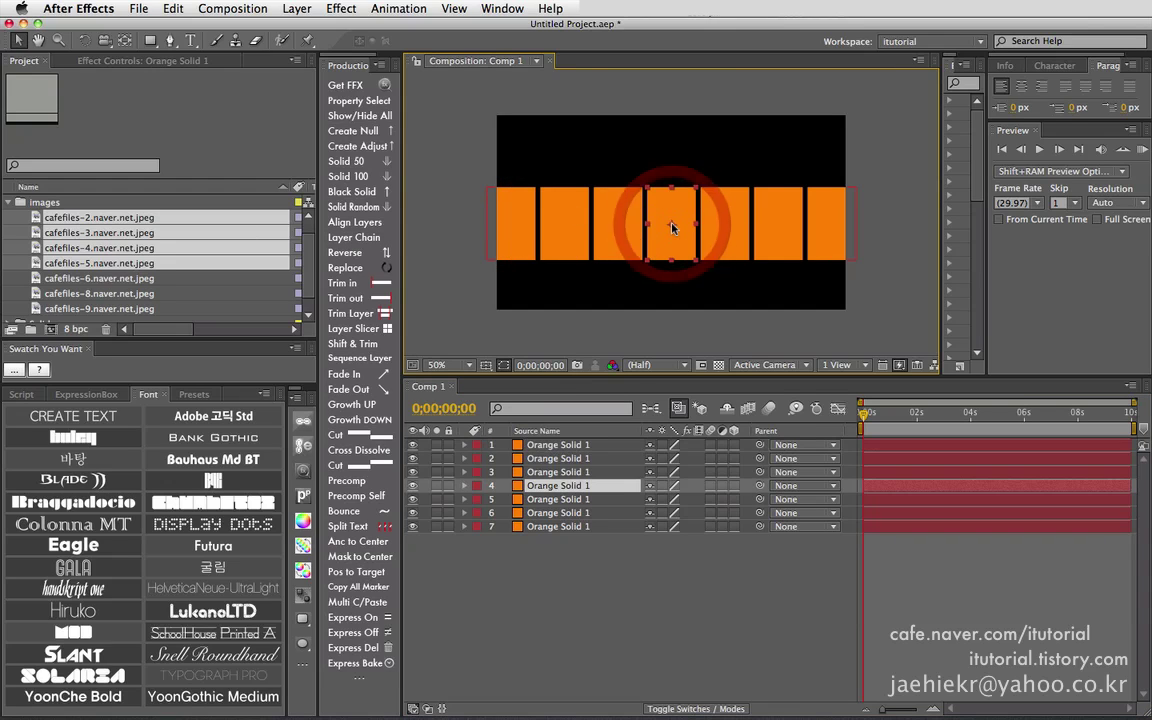
pyautogui.keyDown('shift'); pyautogui.click(510, 221); pyautogui.keyUp('shift')
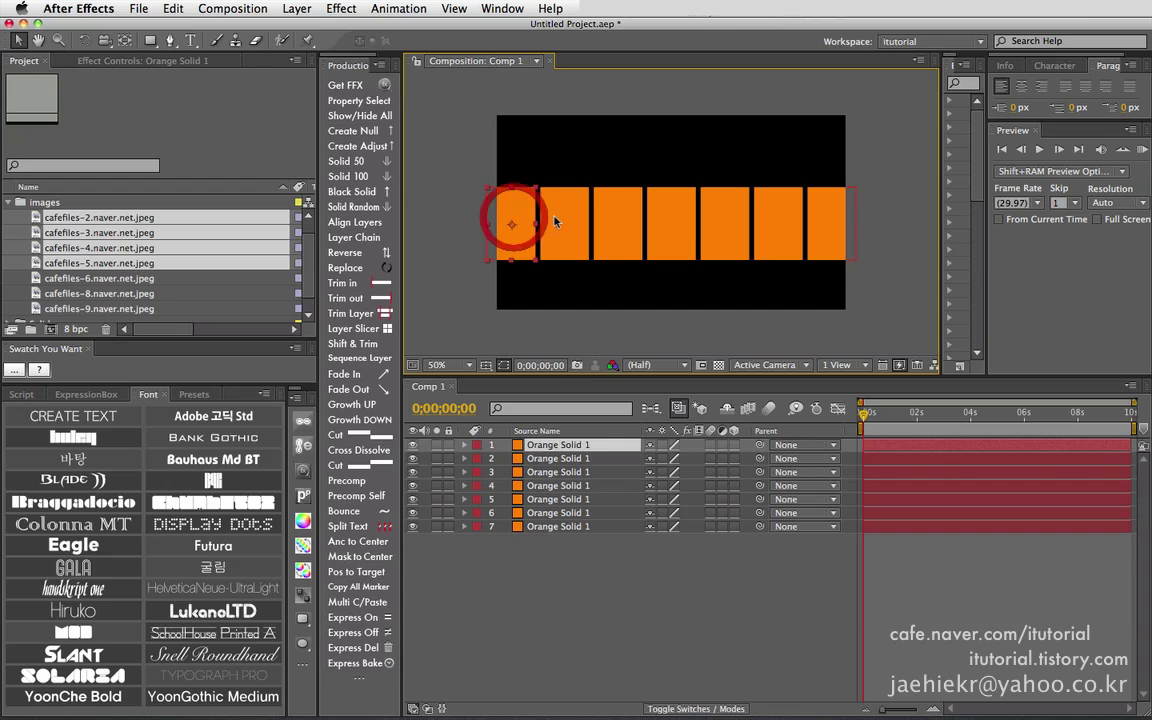
pyautogui.click(668, 225)
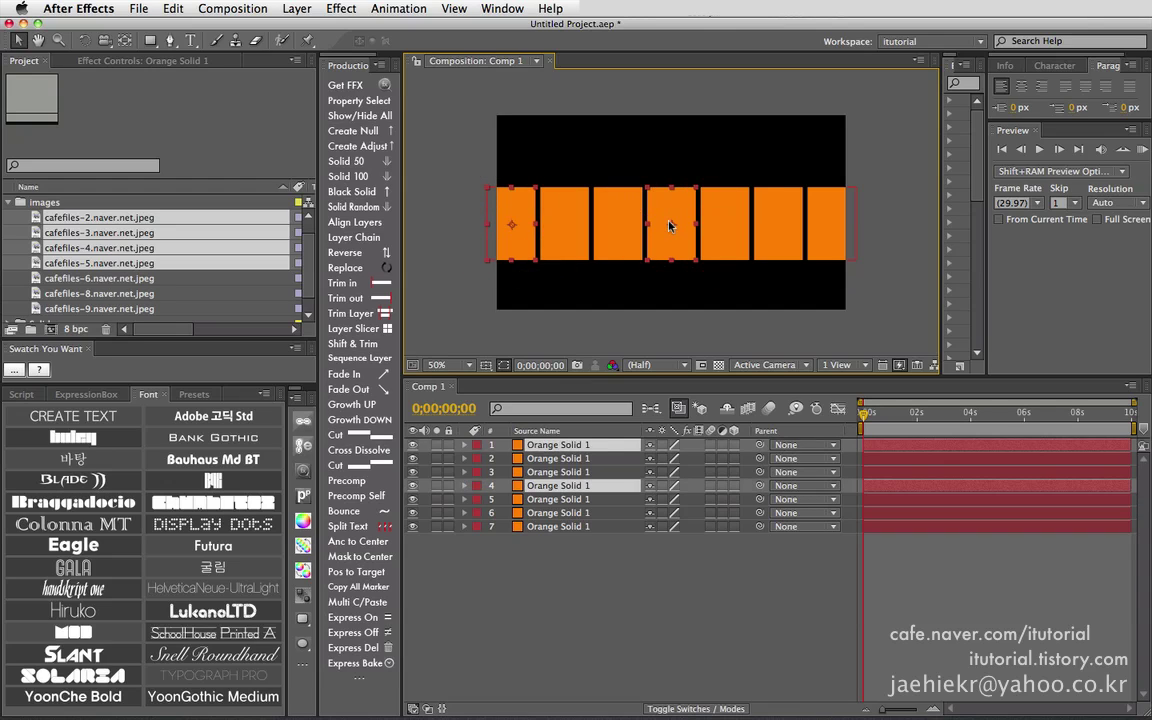
pyautogui.keyDown('shift'); pyautogui.click(779, 227); pyautogui.keyUp('shift')
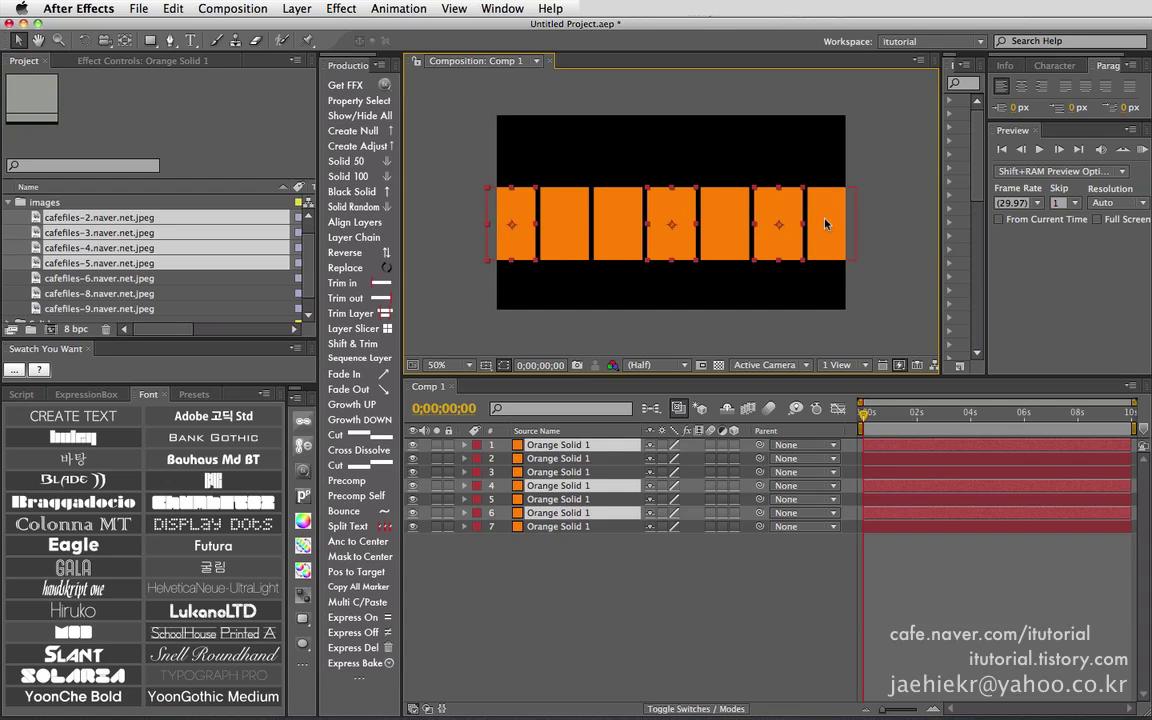
pyautogui.keyDown('shift'); pyautogui.click(826, 222); pyautogui.keyUp('shift')
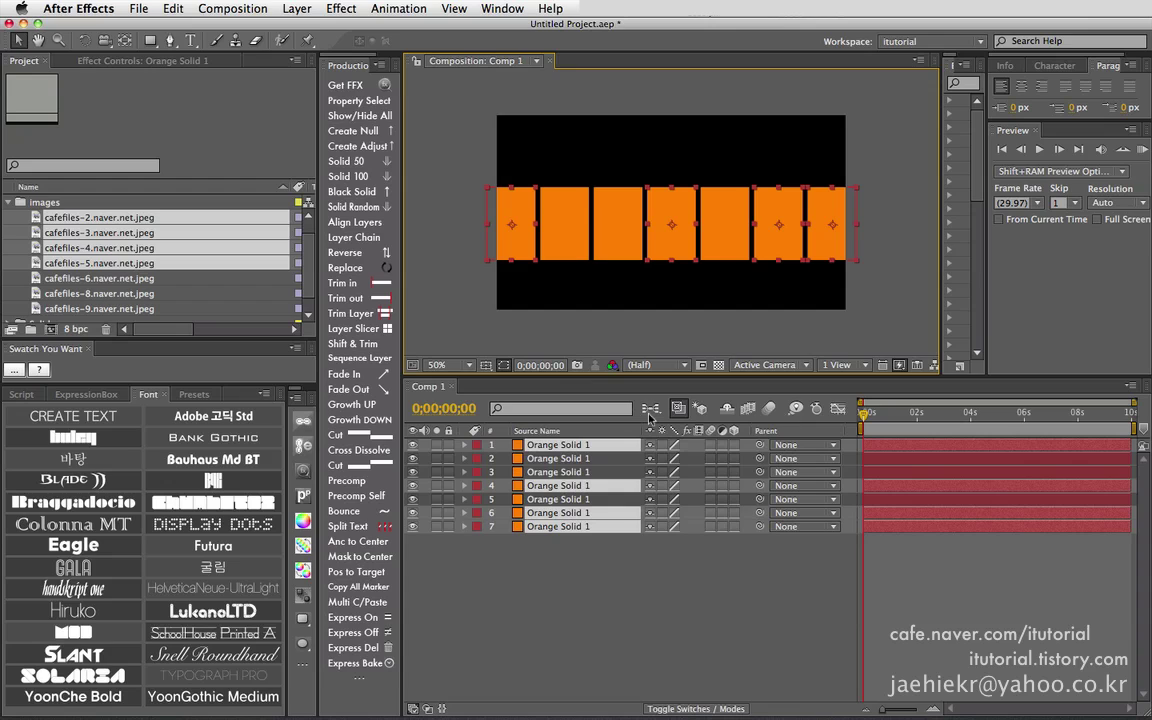
pyautogui.click(390, 267)
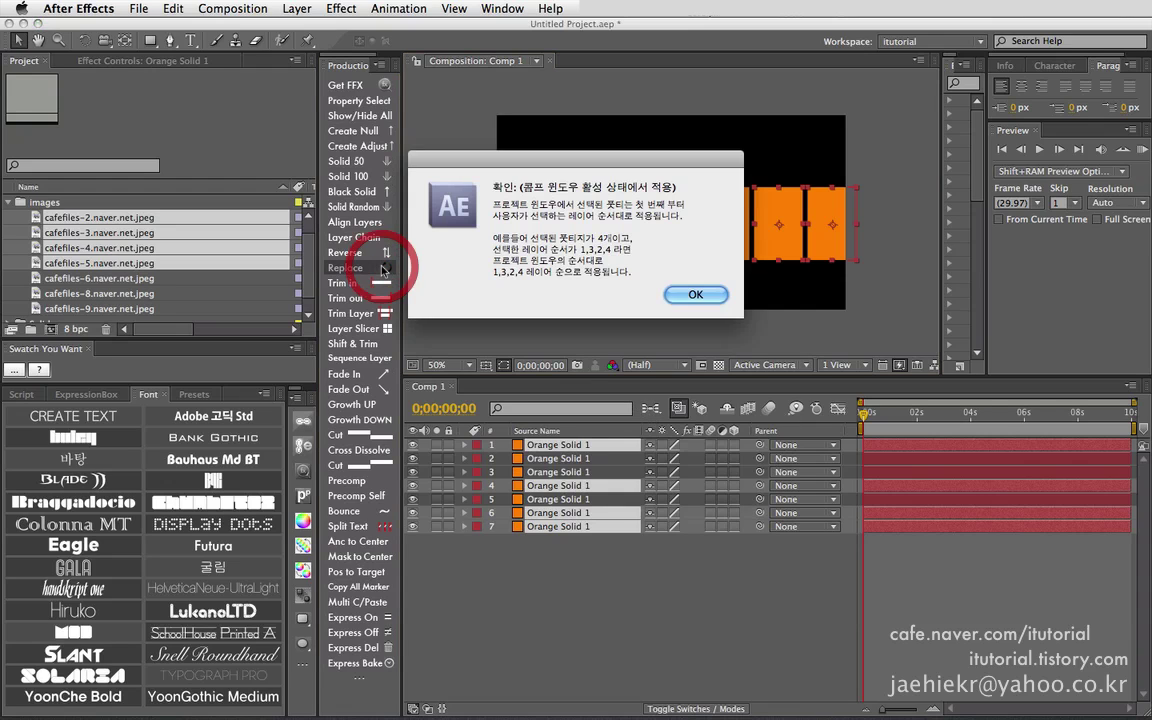
pyautogui.click(689, 294)
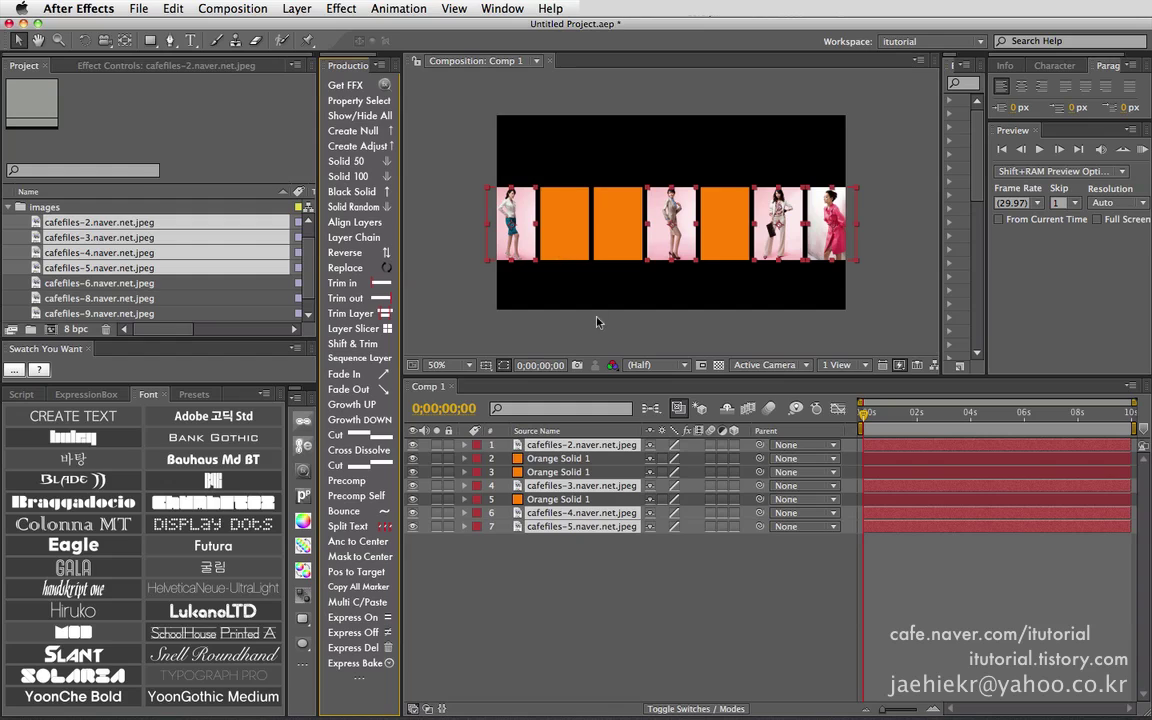
# Undo the four-image replacement and replace all seven solids with images cafefiles-2 through cafefiles-9 using the Replace script
pyautogui.press('super+z')
pyautogui.click(575, 570)
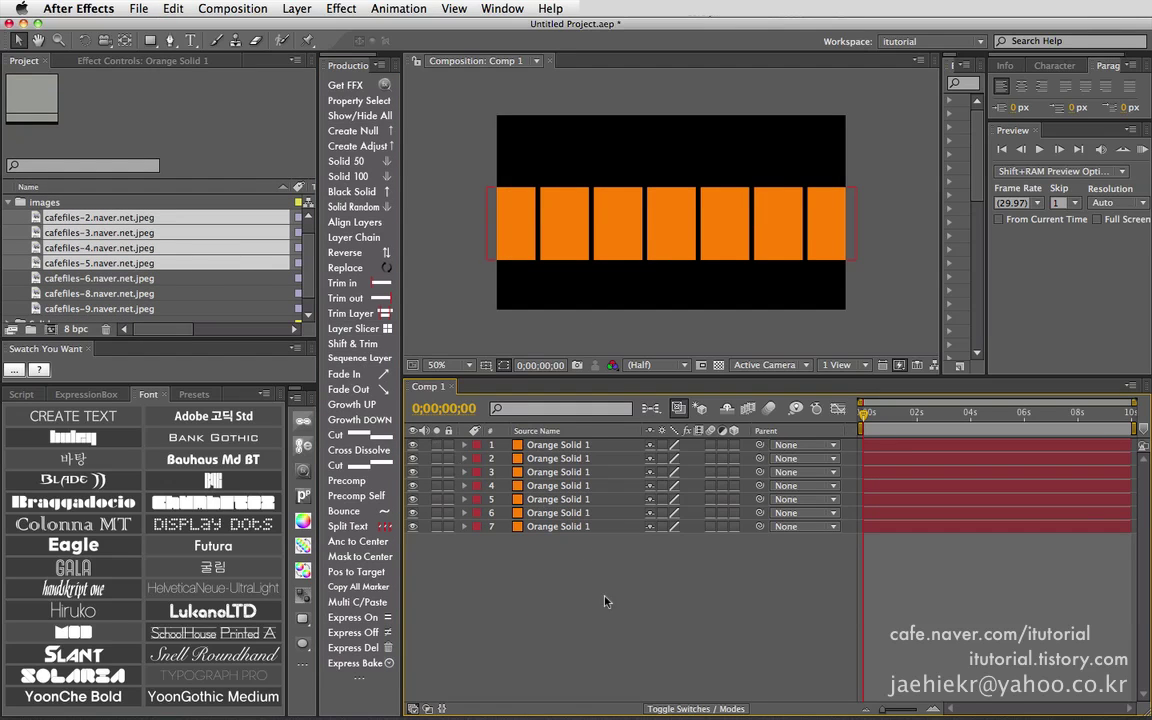
pyautogui.scroll(-1, 187, 268)
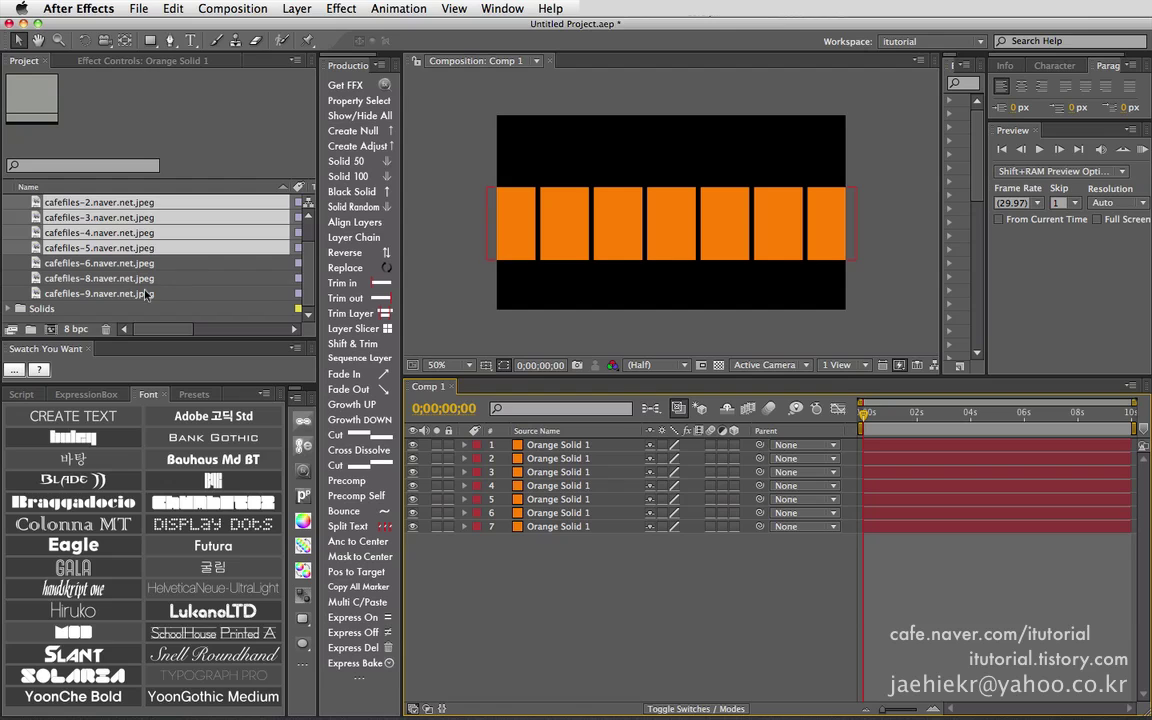
pyautogui.keyDown('shift'); pyautogui.click(145, 292); pyautogui.keyUp('shift')
pyautogui.moveTo(590, 572); pyautogui.dragTo(545, 442)
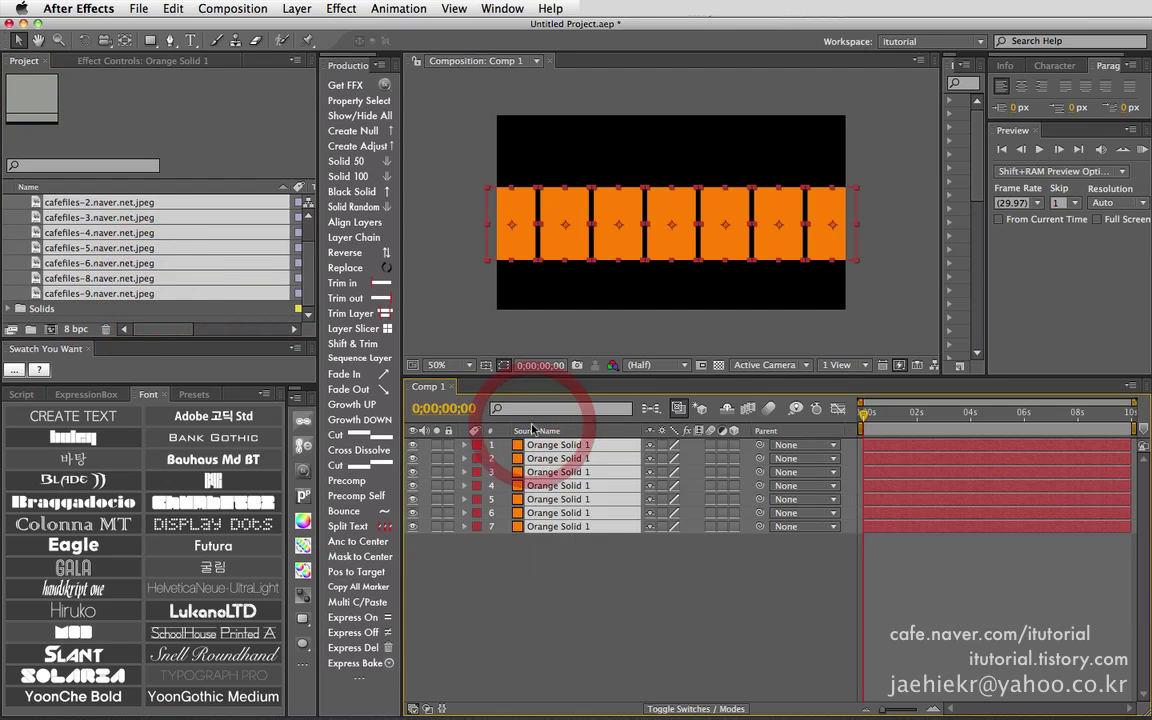
pyautogui.click(365, 266)
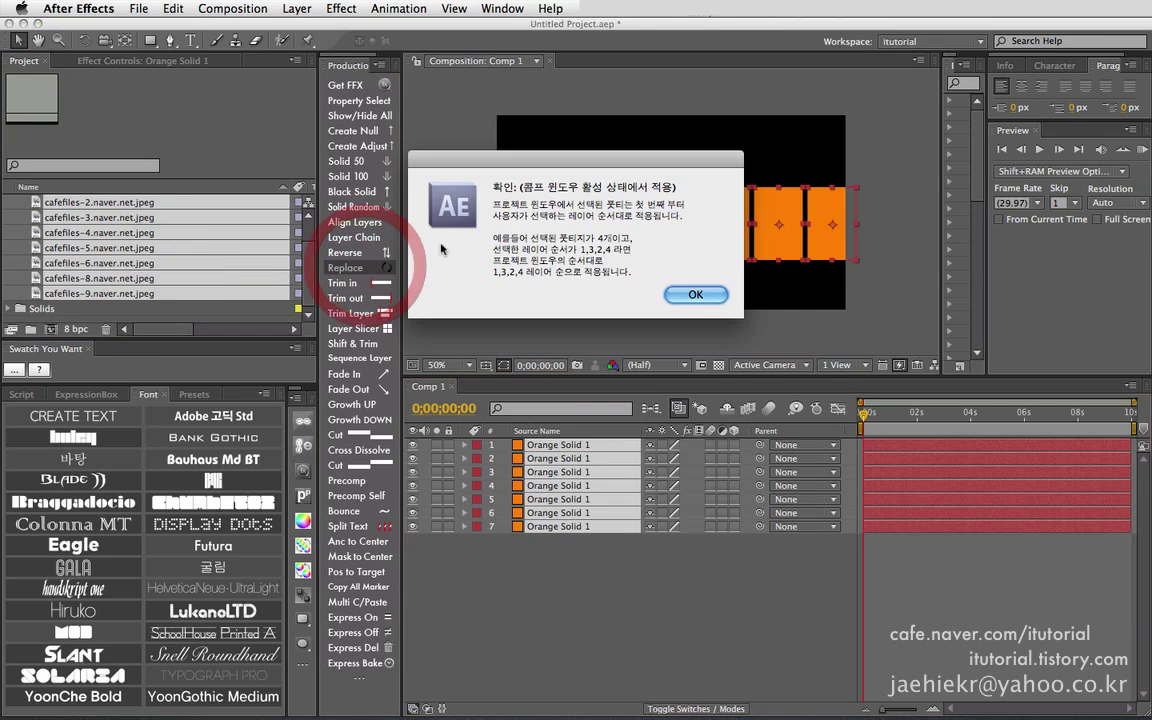
pyautogui.click(705, 297)
pyautogui.click(605, 548)
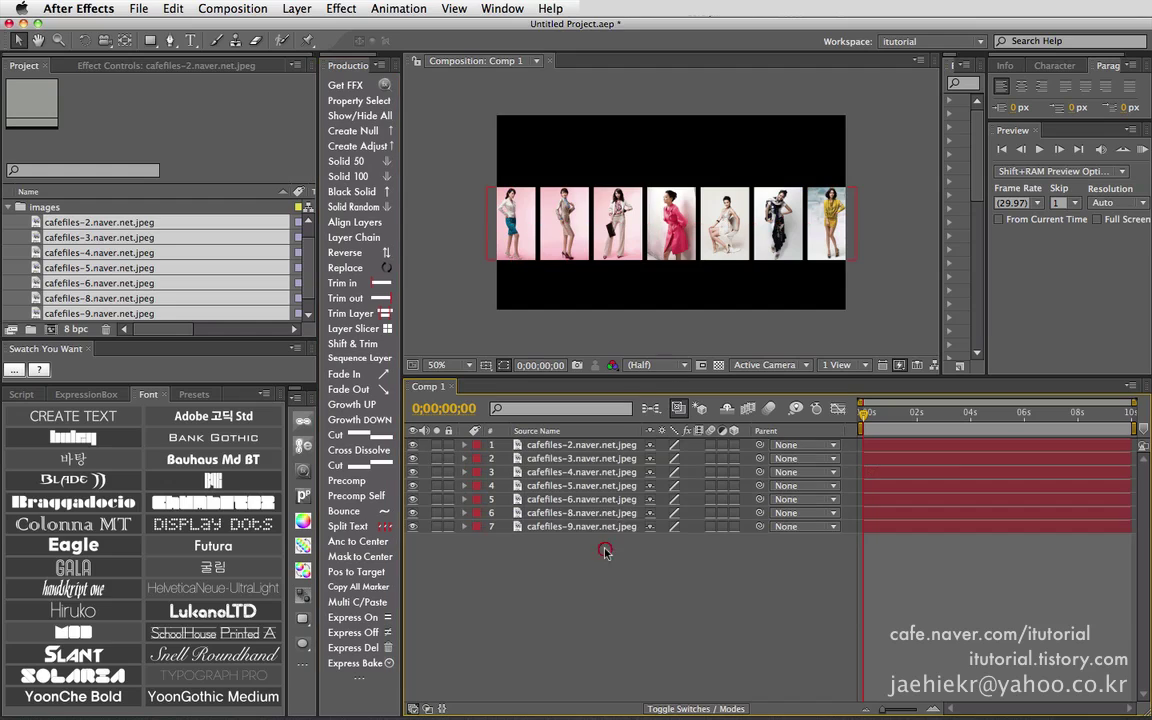
# Move the cafefiles-4 image slightly upward out of the row in the composition view
pyautogui.moveTo(620, 247); pyautogui.dragTo(617, 224)
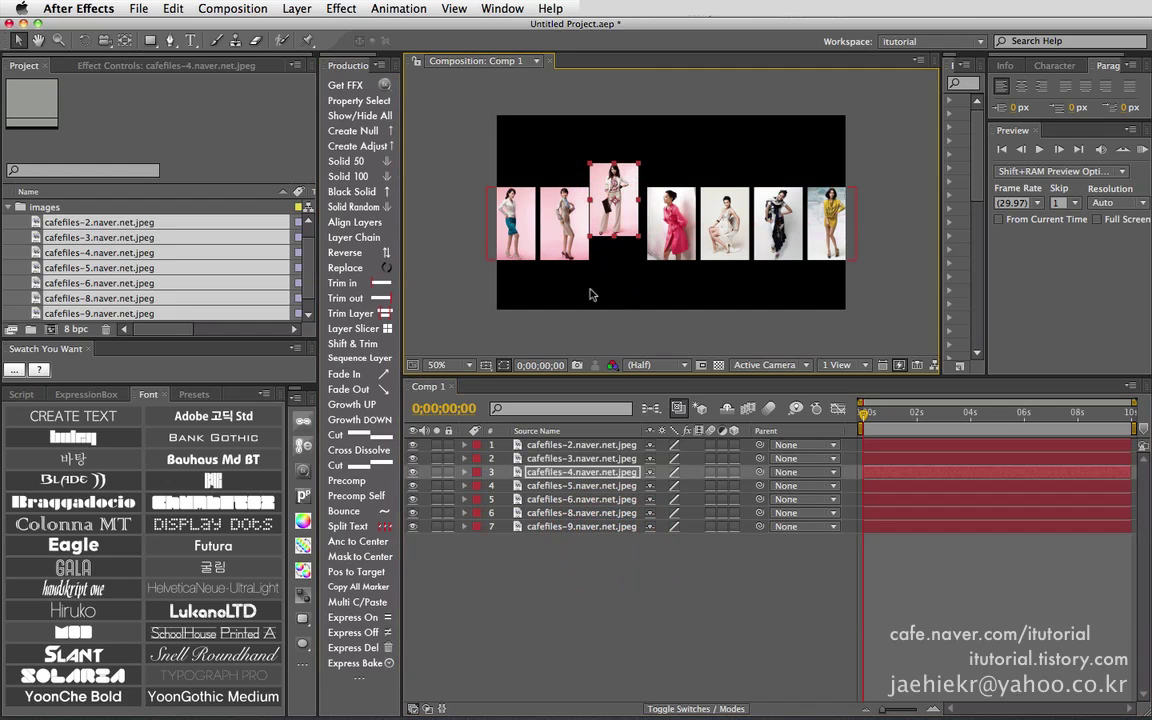